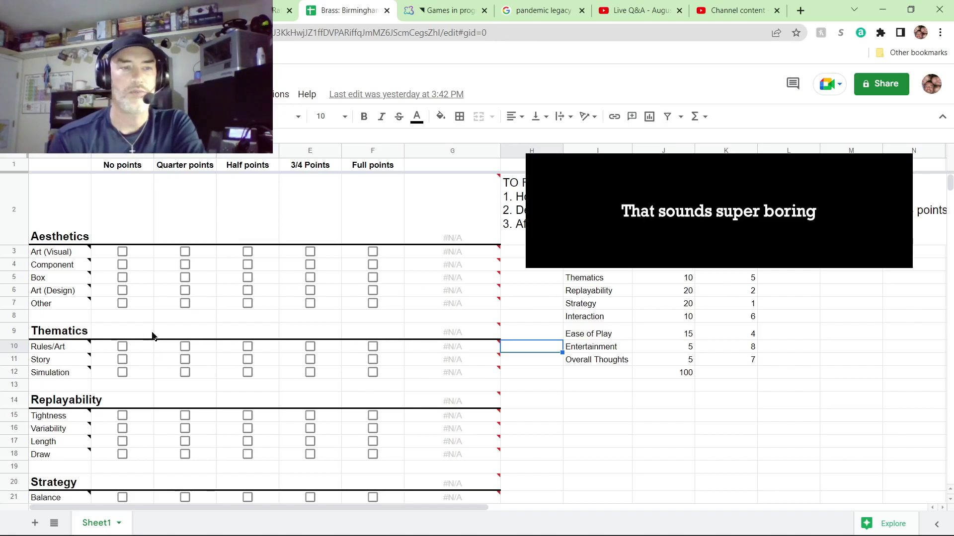
Tick the 3/4 Points box in E3 for Art (Visual), making G3 read 3.174603175
{"action": "mouse_move", "coordinate": [422, 375]}
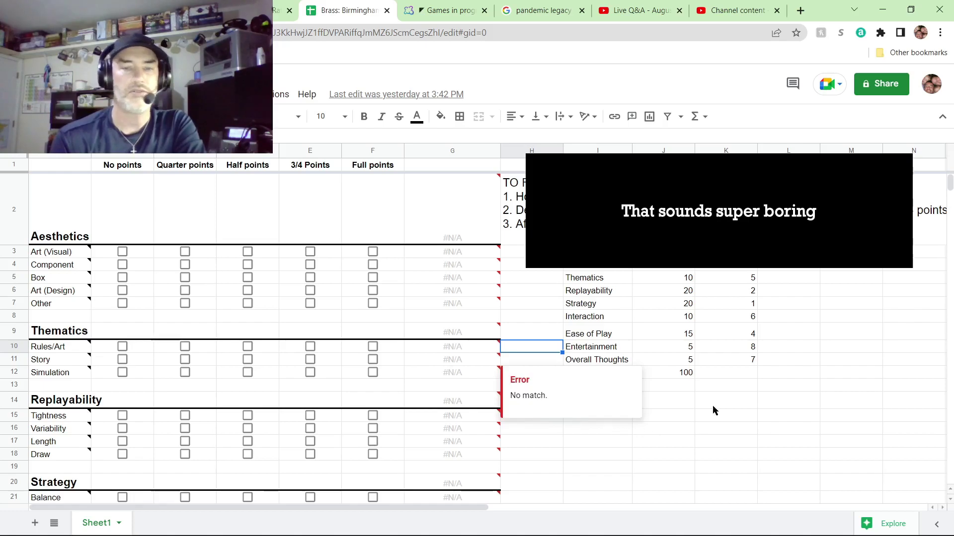
{"action": "left_click", "coordinate": [716, 223]}
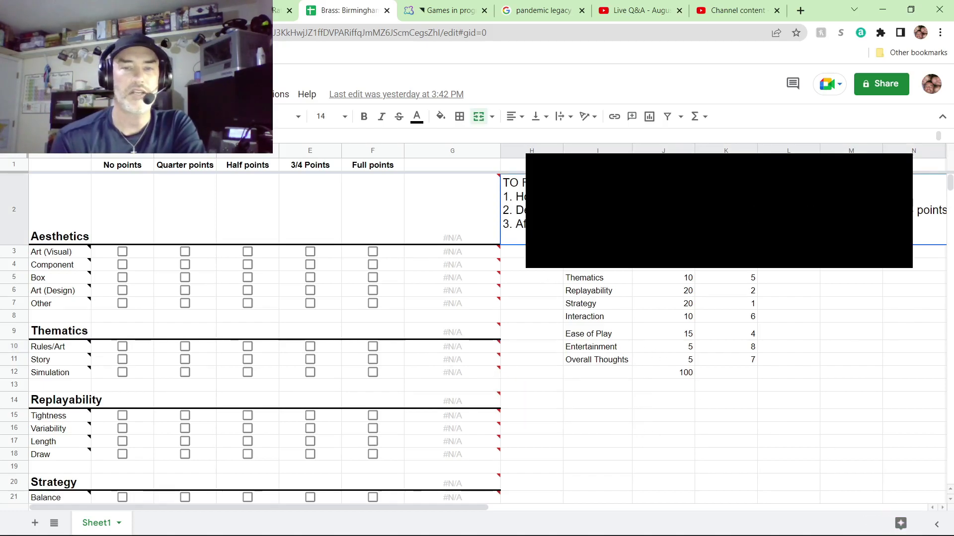
{"action": "left_click", "coordinate": [515, 257]}
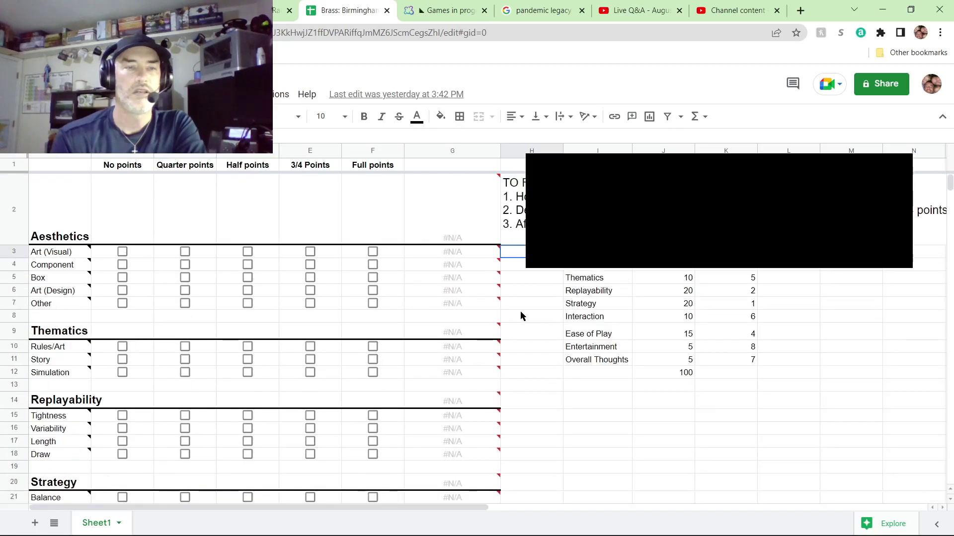
{"action": "mouse_move", "coordinate": [430, 285]}
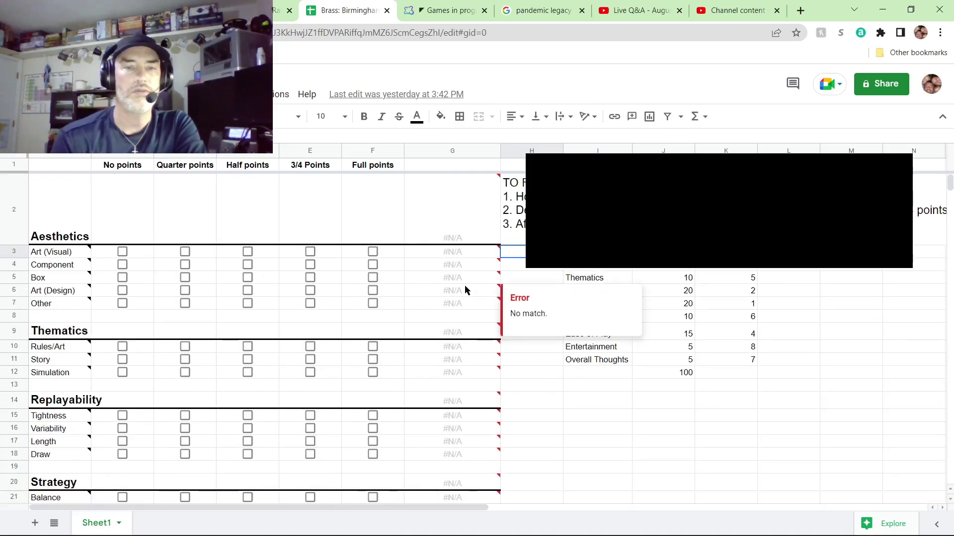
{"action": "left_click", "coordinate": [579, 430]}
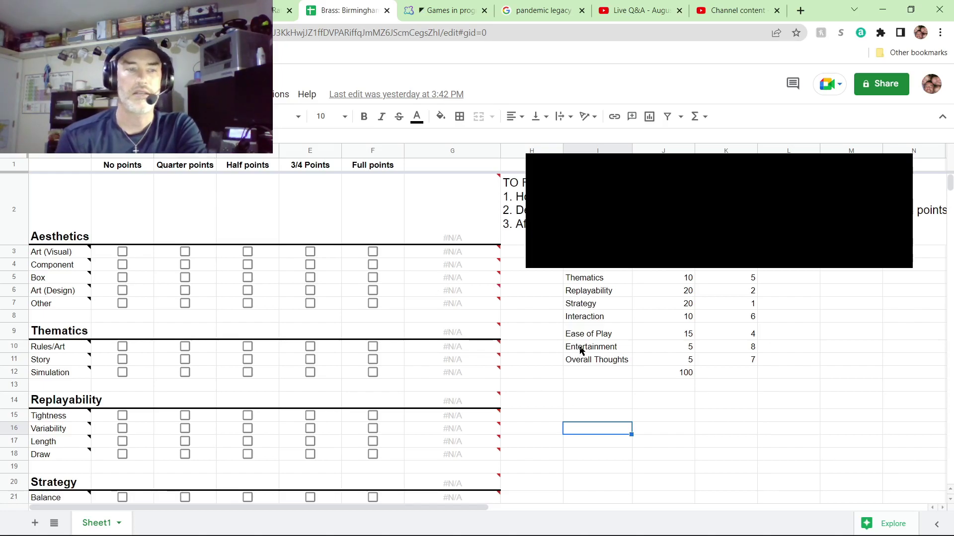
{"action": "mouse_move", "coordinate": [457, 332]}
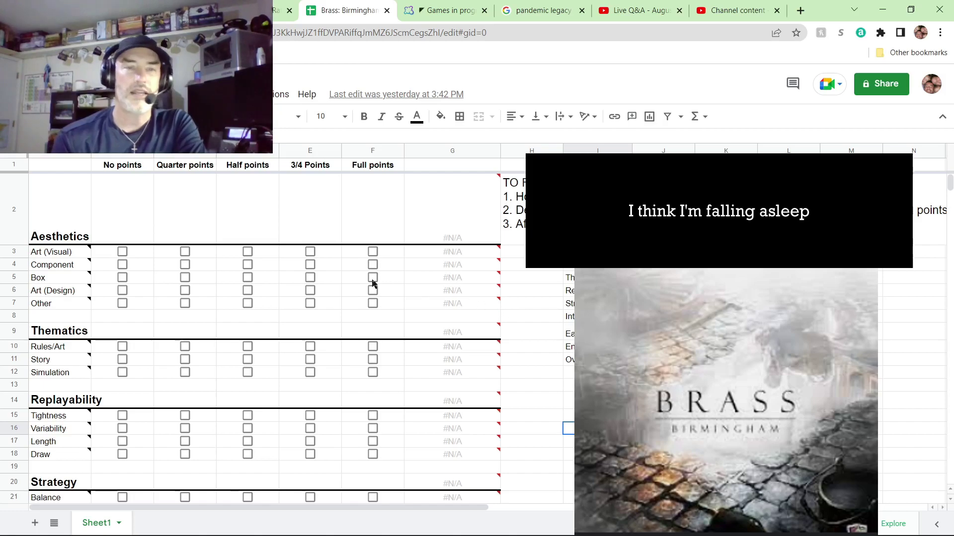
{"action": "left_click", "coordinate": [309, 253]}
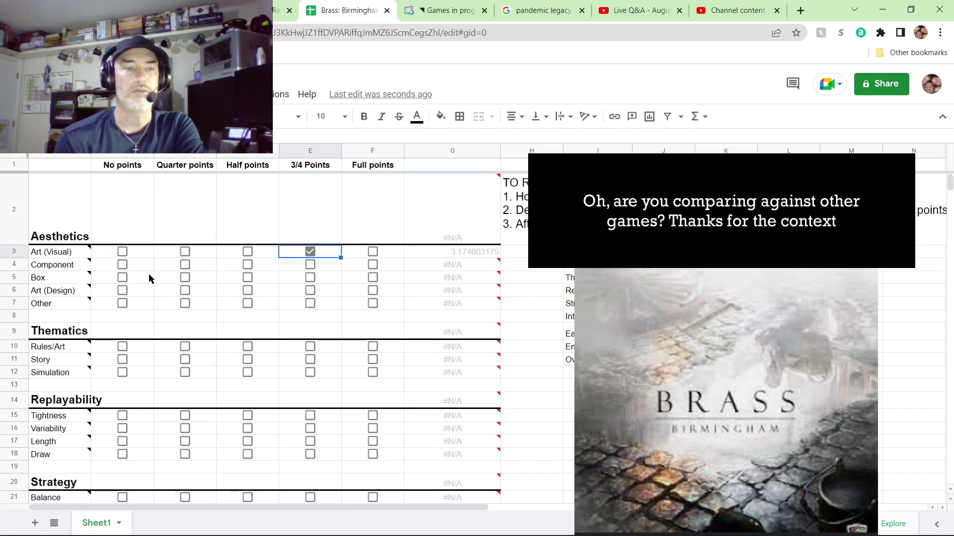
{"action": "mouse_move", "coordinate": [425, 274]}
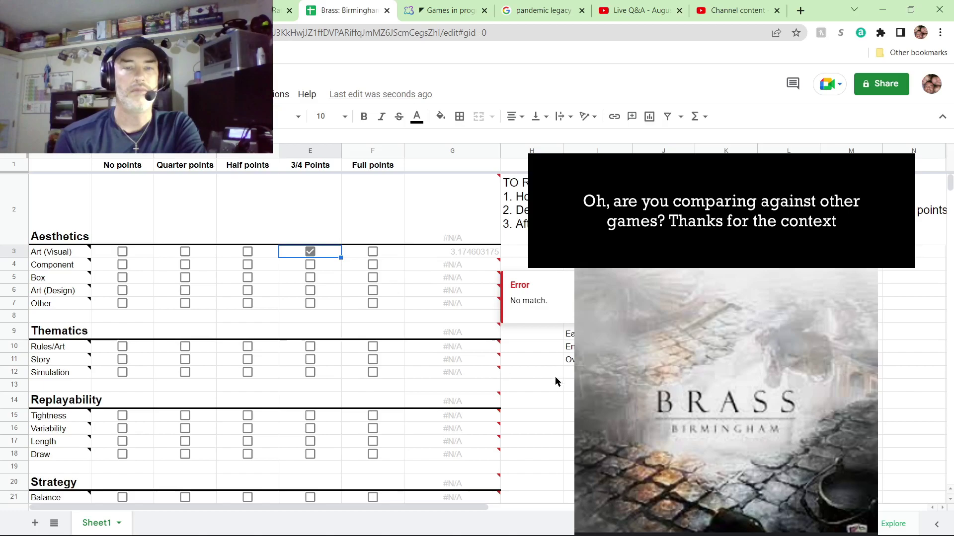
{"action": "left_click", "coordinate": [548, 401]}
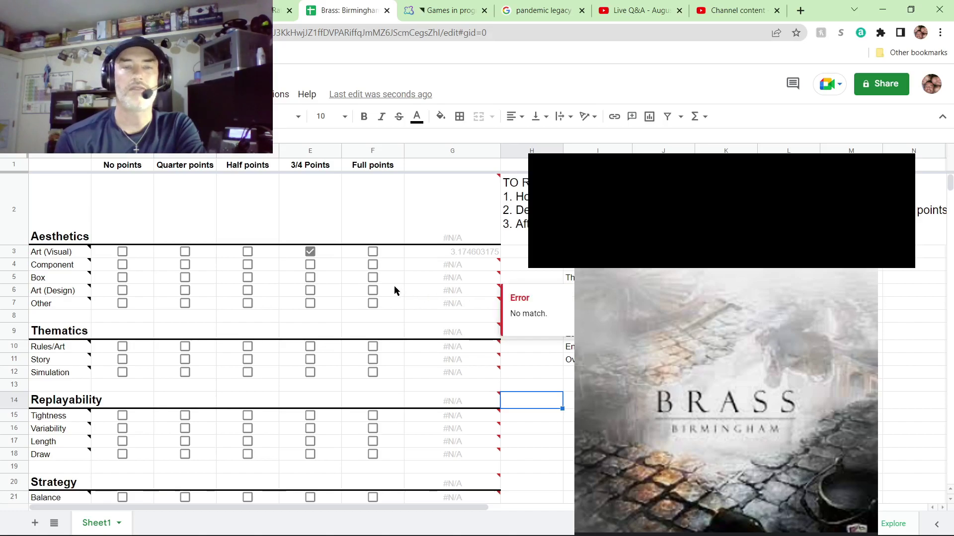
Tick Full points in F4 for Component and F5 for Box, scoring 3.484320557 and 1.605136437
{"action": "left_click", "coordinate": [373, 264]}
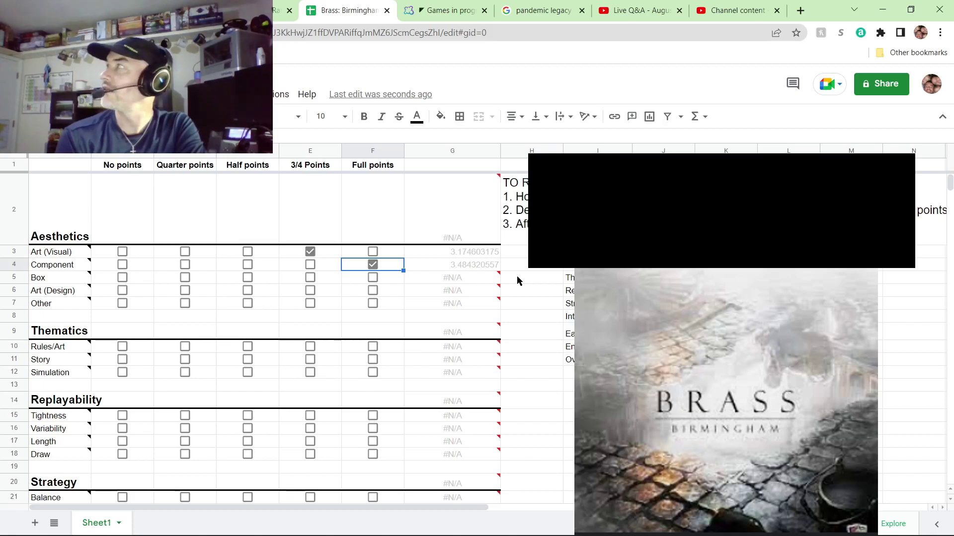
{"action": "left_click", "coordinate": [310, 277]}
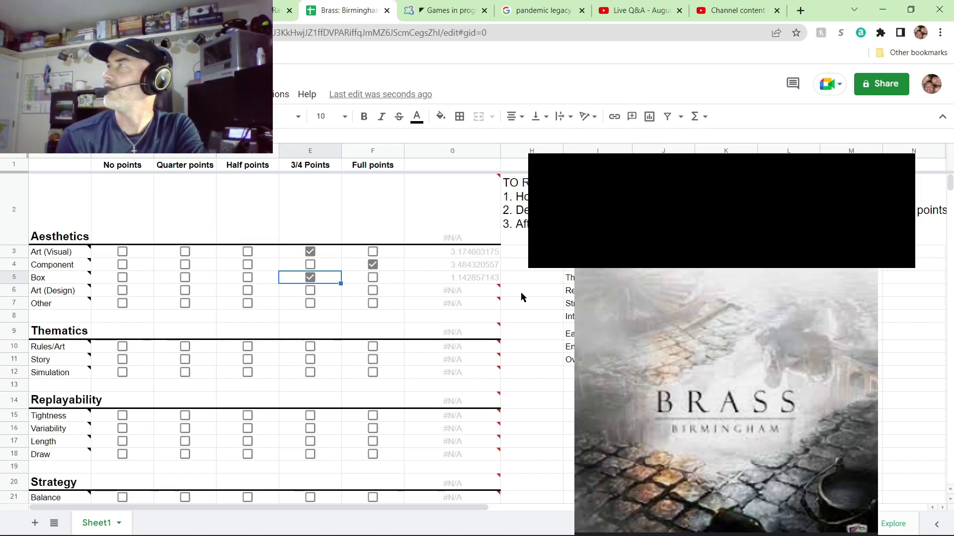
{"action": "left_click", "coordinate": [310, 280]}
{"action": "left_click", "coordinate": [371, 279]}
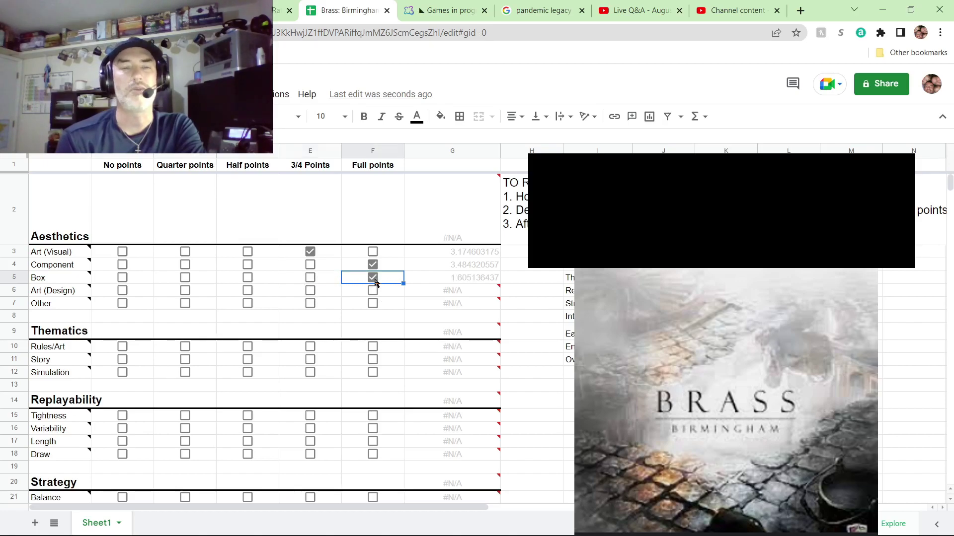
{"action": "mouse_move", "coordinate": [472, 295]}
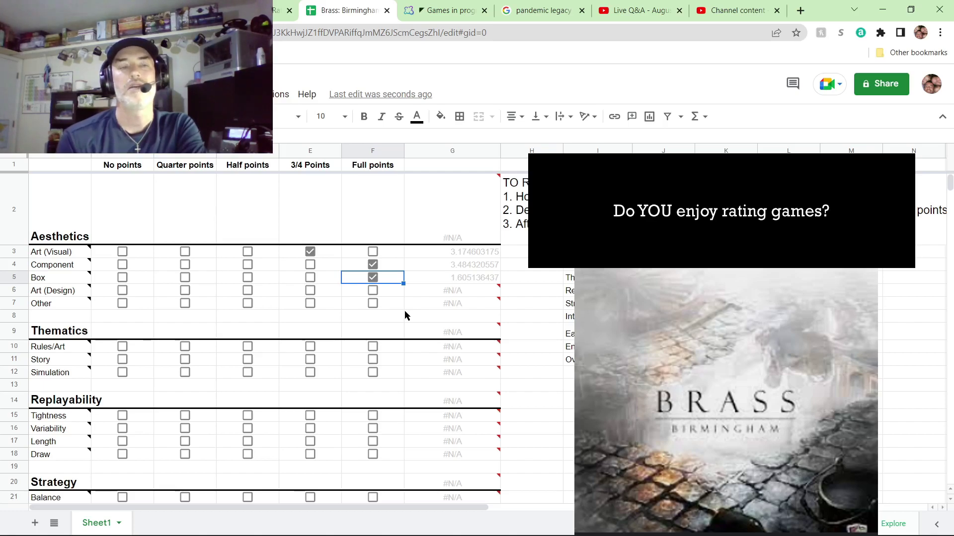
{"action": "mouse_move", "coordinate": [72, 291]}
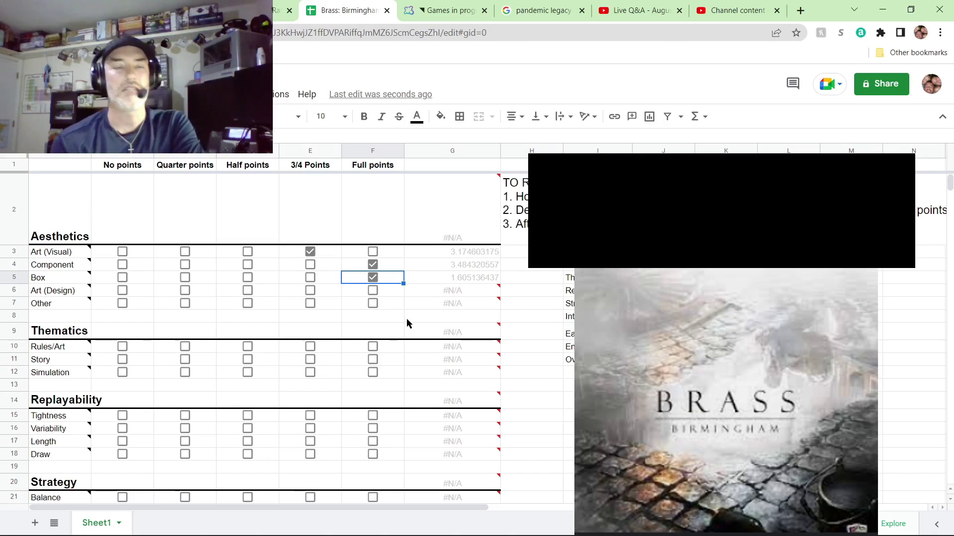
Give Art (Design) full points in F6, scoring 3.105590062
{"action": "left_click", "coordinate": [373, 291]}
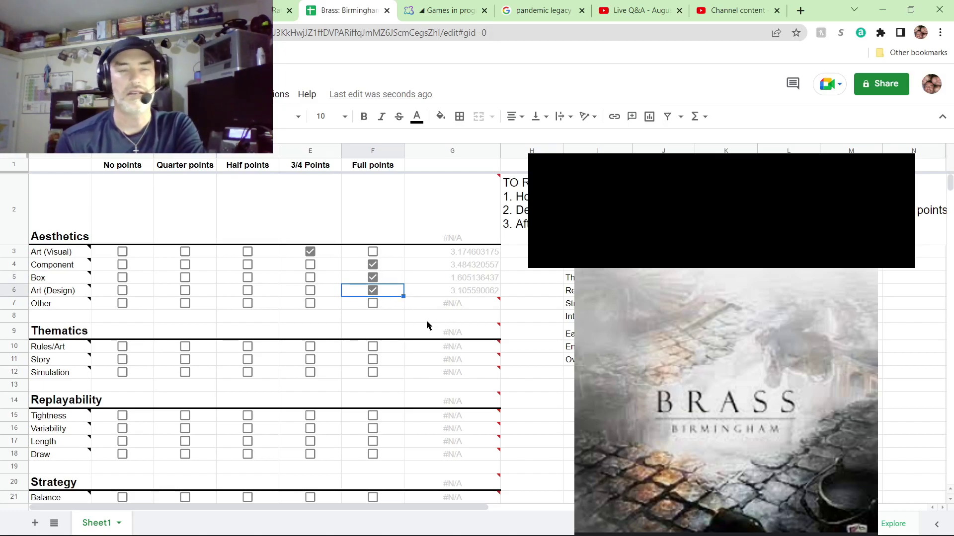
{"action": "scroll", "coordinate": [524, 323], "scroll_direction": "down", "scroll_amount": 1}
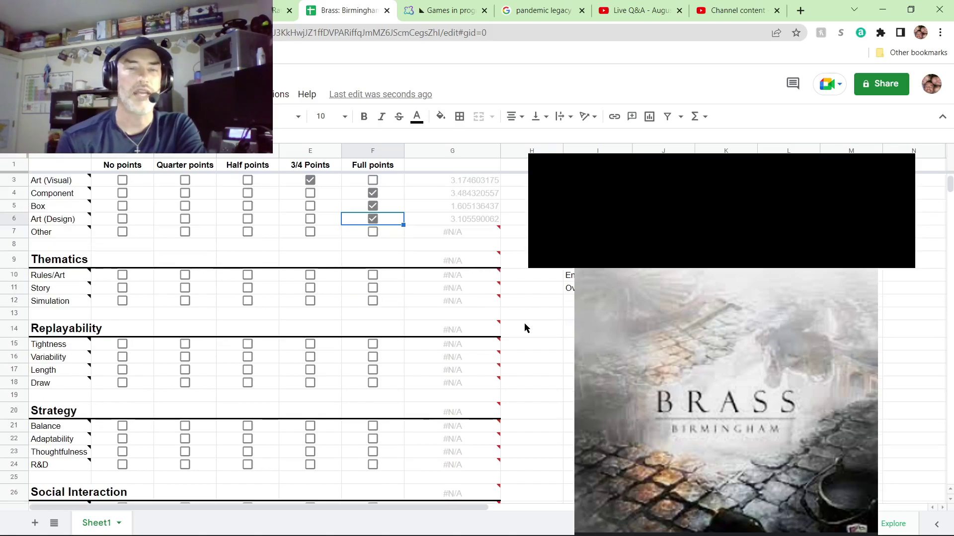
{"action": "scroll", "coordinate": [524, 323], "scroll_direction": "up", "scroll_amount": 1}
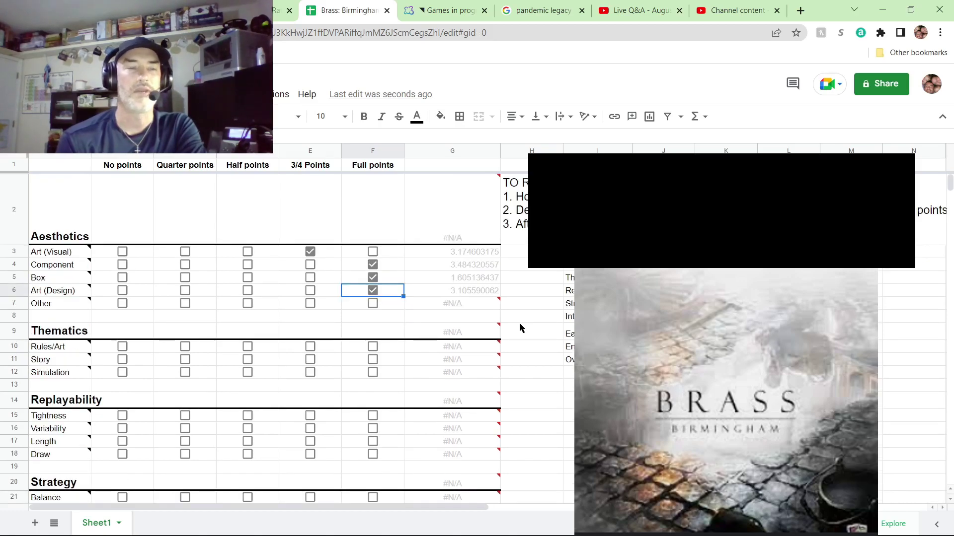
{"action": "mouse_move", "coordinate": [51, 305]}
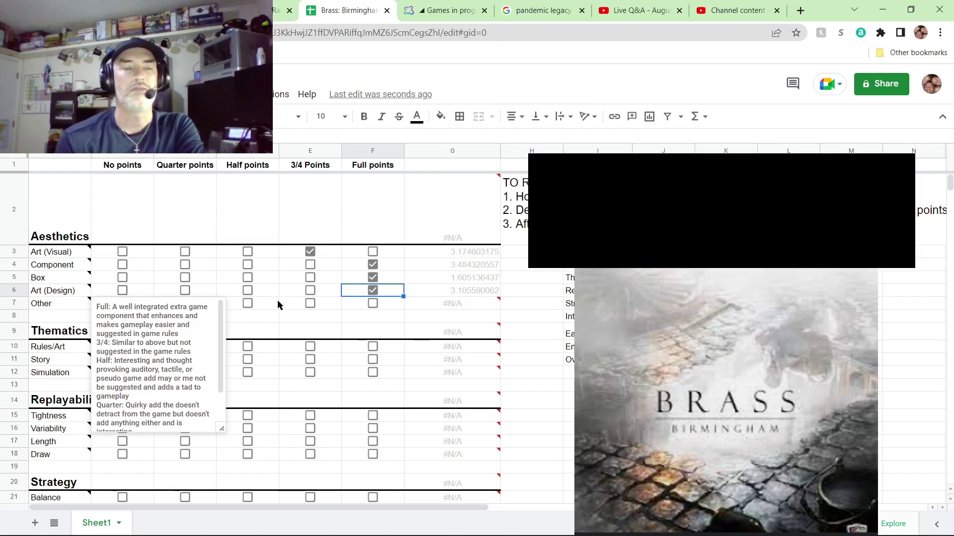
{"action": "left_click", "coordinate": [538, 349]}
Rate Other at No points in B7 so it scores 0, after trying Full points
{"action": "left_click", "coordinate": [123, 305]}
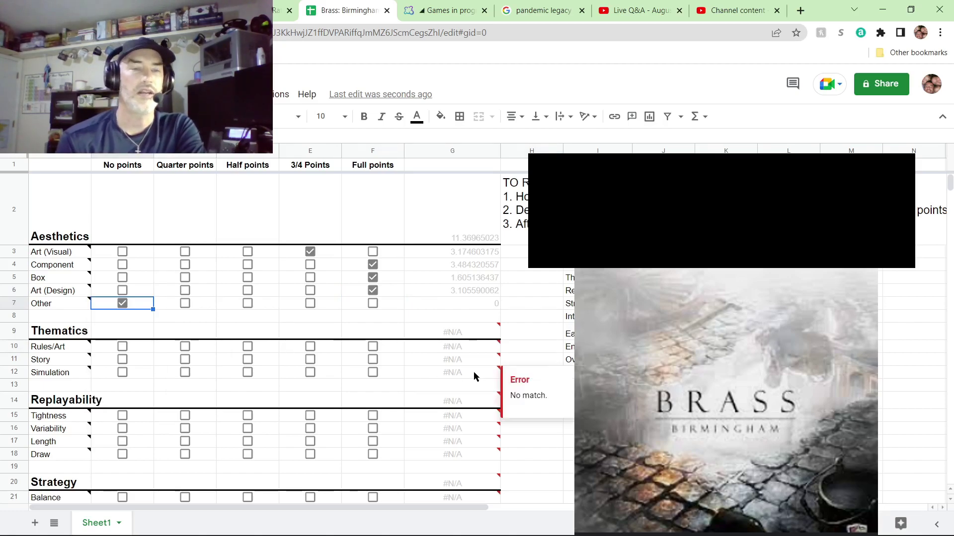
{"action": "scroll", "coordinate": [473, 376], "scroll_direction": "down", "scroll_amount": 3}
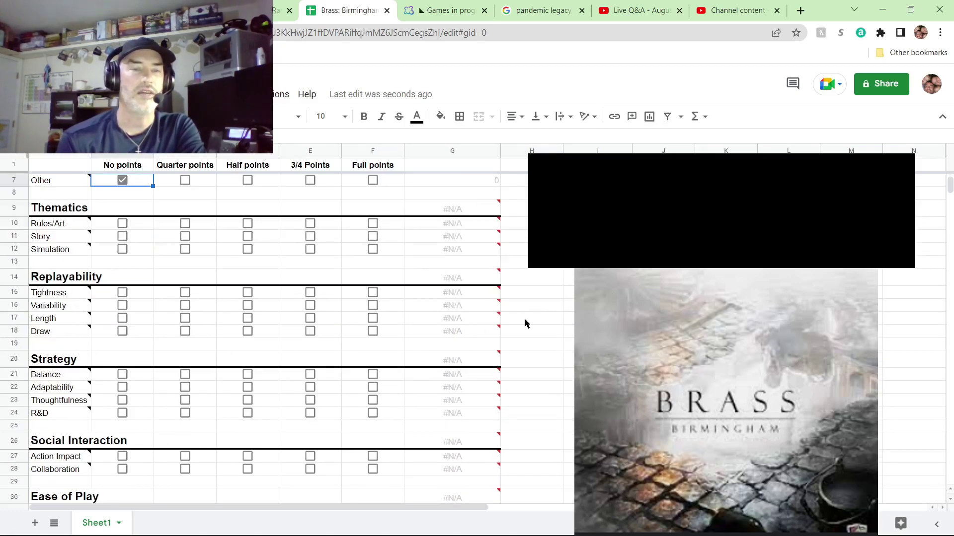
{"action": "scroll", "coordinate": [202, 340], "scroll_direction": "up", "scroll_amount": 3}
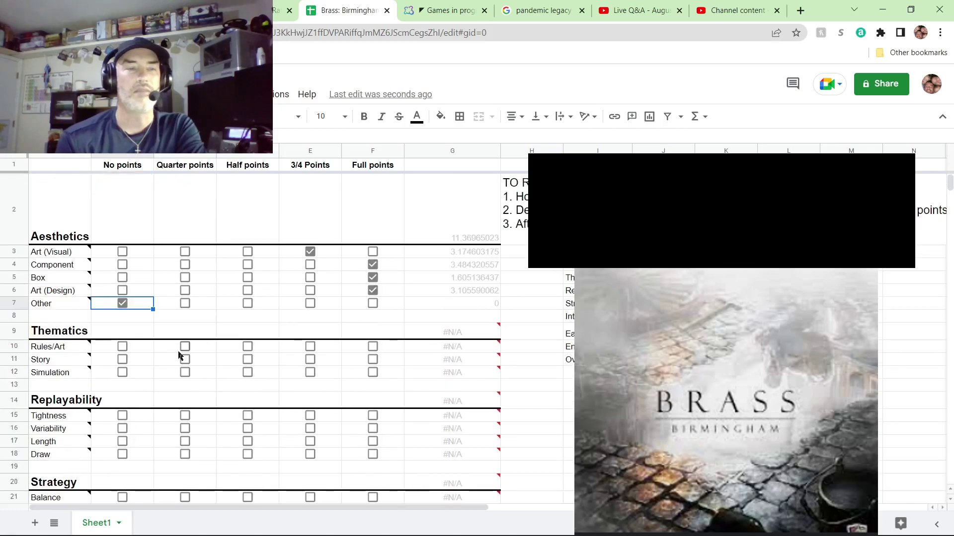
{"action": "left_click", "coordinate": [122, 304]}
{"action": "left_click", "coordinate": [376, 304]}
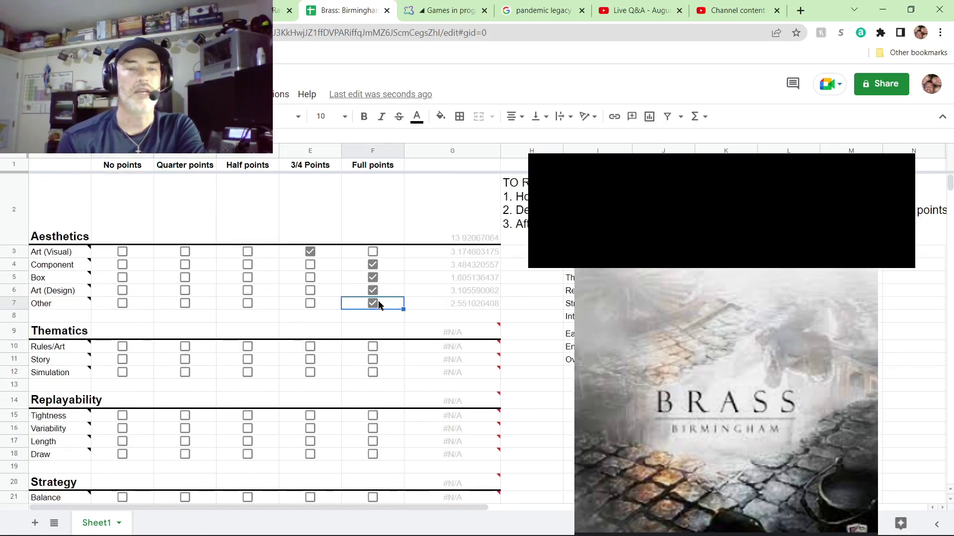
{"action": "left_click", "coordinate": [123, 304]}
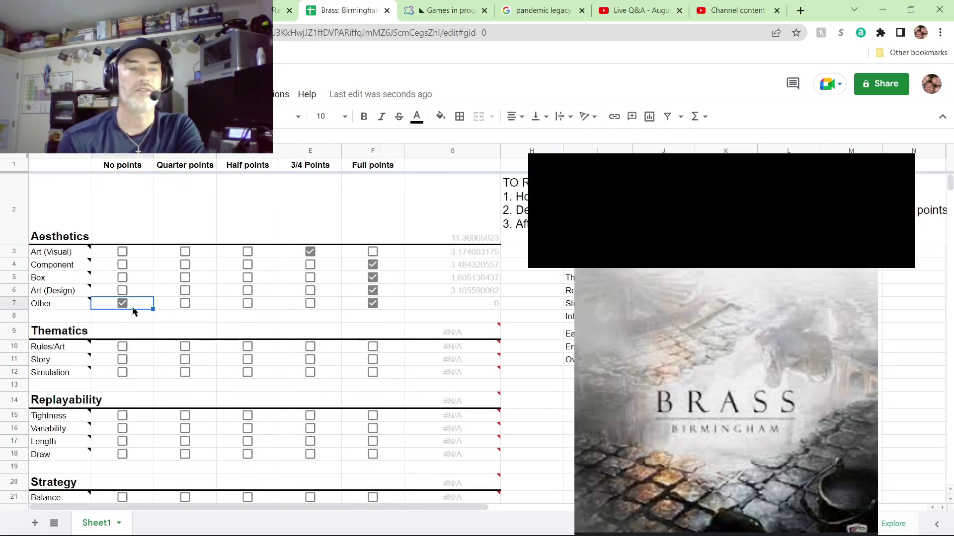
Give Tightness, Variability, Length, Draw and Balance full points in the Replayability rows
{"action": "scroll", "coordinate": [540, 338], "scroll_direction": "down", "scroll_amount": 3}
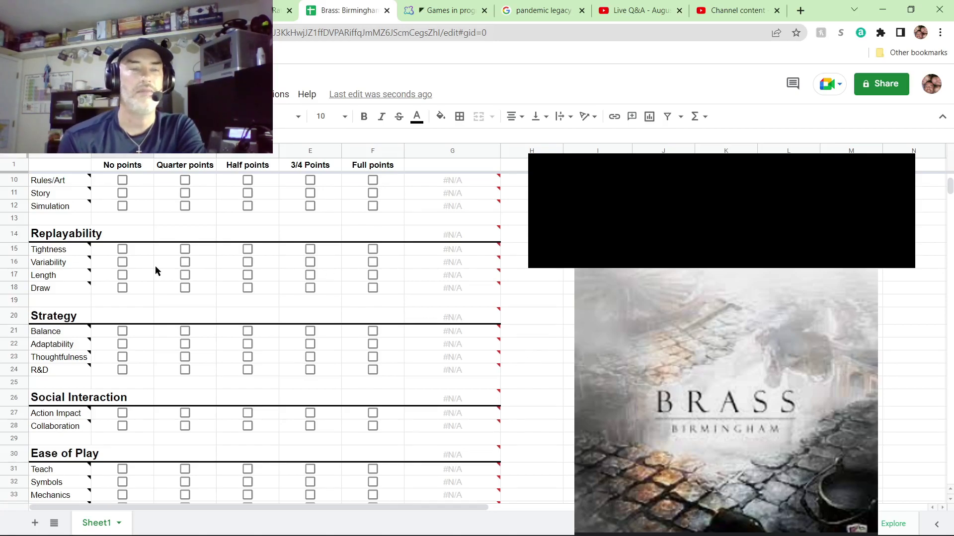
{"action": "mouse_move", "coordinate": [56, 256]}
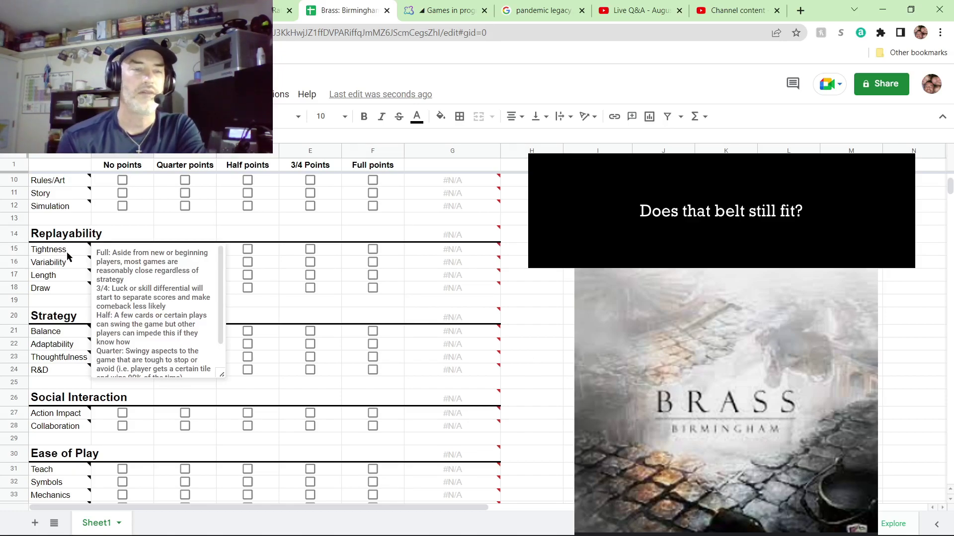
{"action": "left_click", "coordinate": [373, 250]}
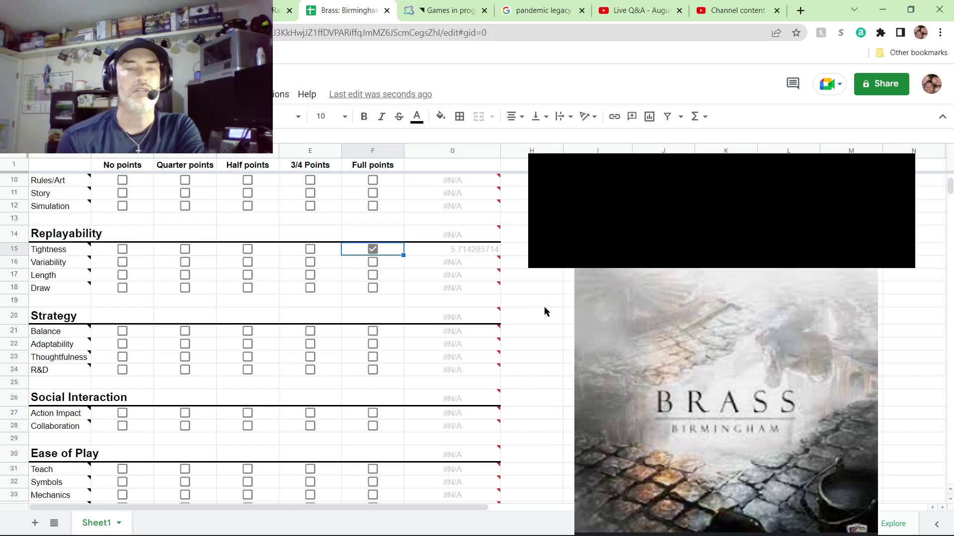
{"action": "left_click", "coordinate": [373, 263]}
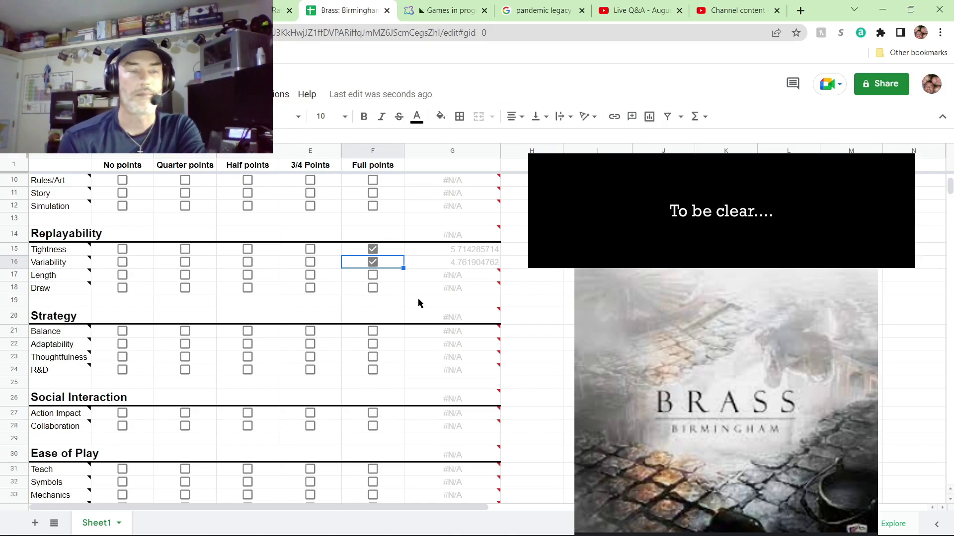
{"action": "left_click", "coordinate": [373, 275]}
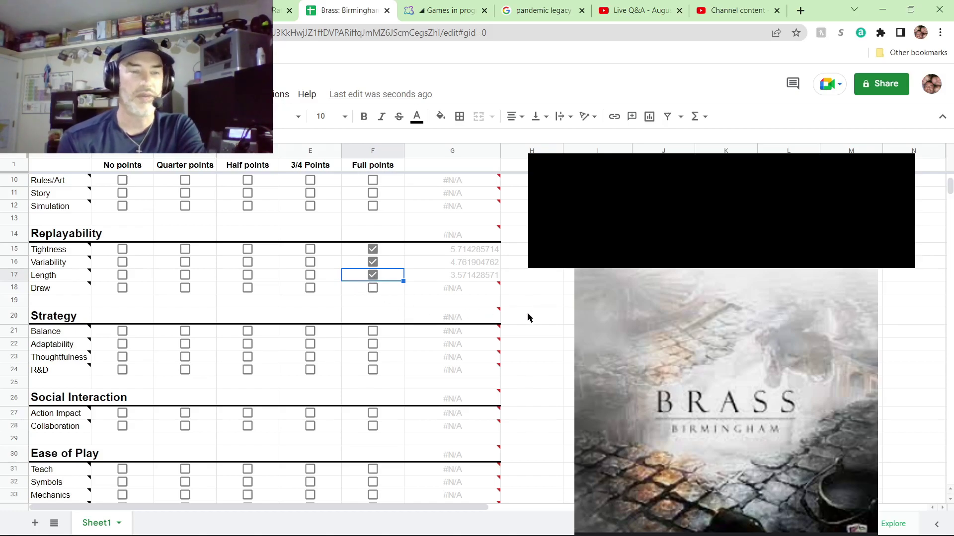
{"action": "left_click", "coordinate": [373, 288]}
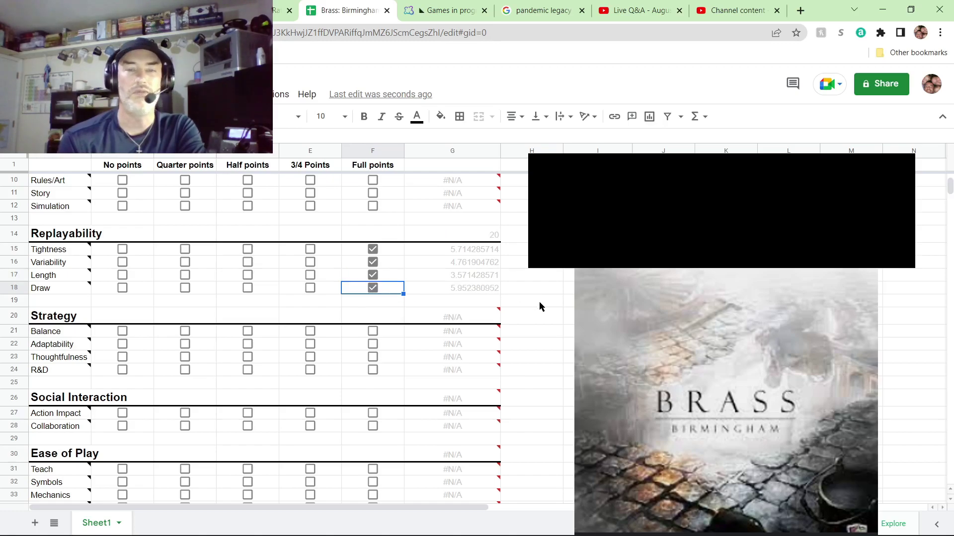
{"action": "scroll", "coordinate": [541, 312], "scroll_direction": "down", "scroll_amount": 3}
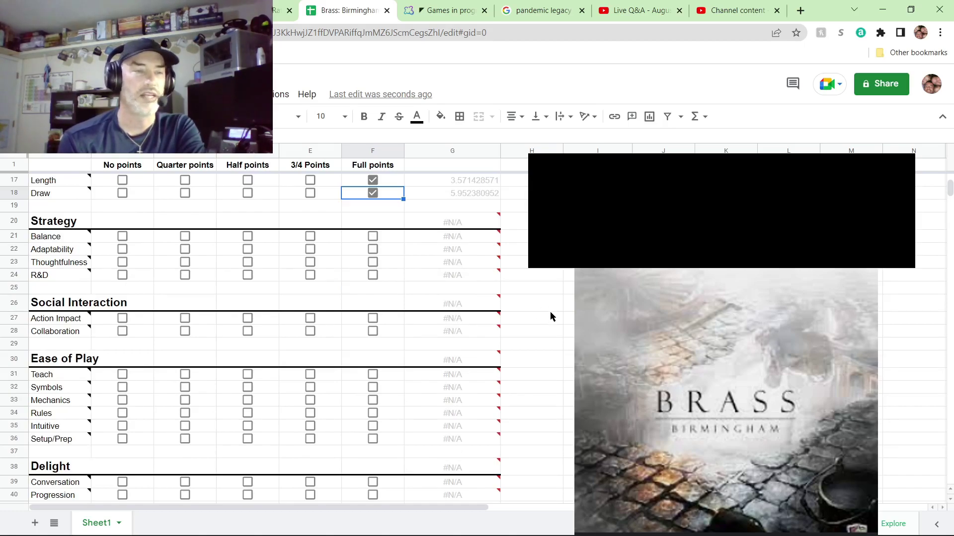
{"action": "left_click", "coordinate": [373, 237]}
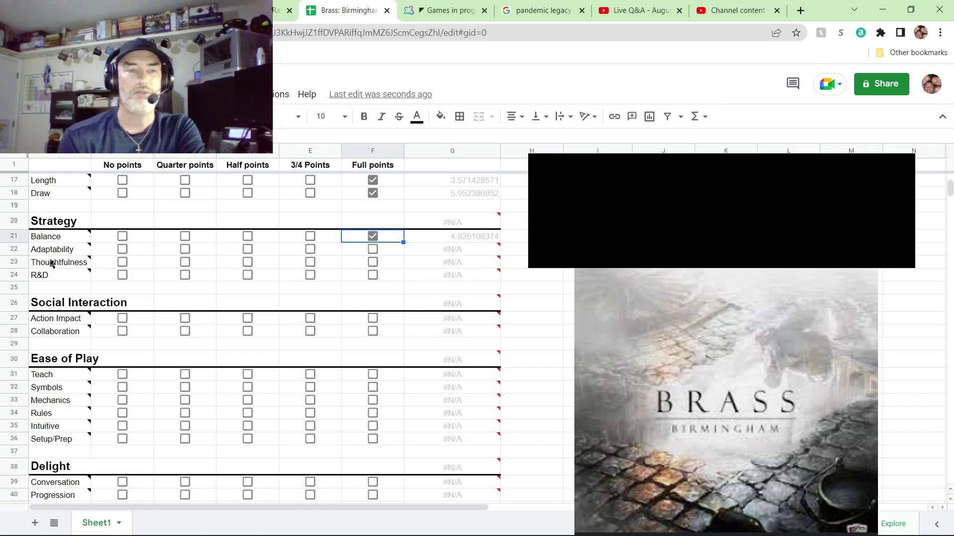
Tick Full points in row 22 for Adaptability, scoring 4.761904762
{"action": "left_click", "coordinate": [372, 249]}
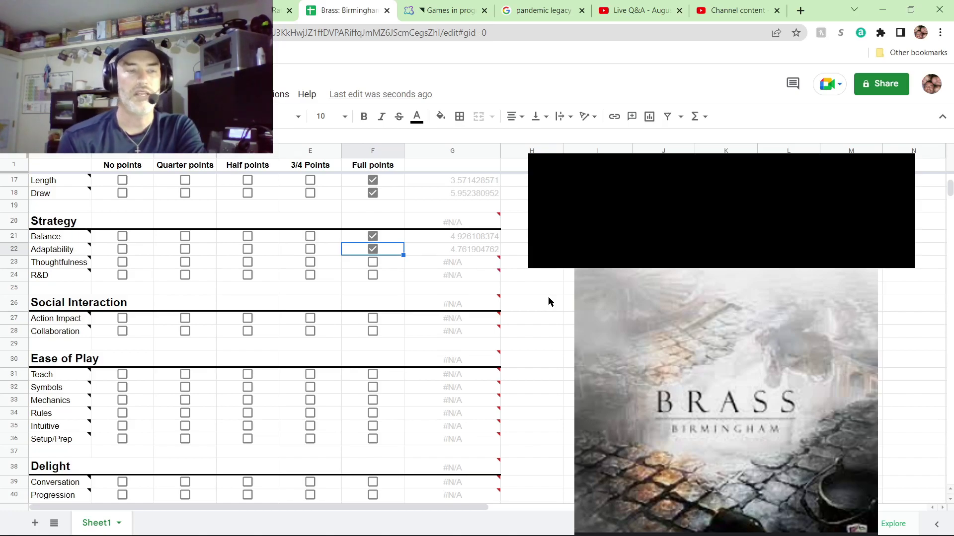
Give Thoughtfulness and R&D full points, scoring 5.291005291 and 5.102040816
{"action": "scroll", "coordinate": [558, 301], "scroll_direction": "down", "scroll_amount": 2}
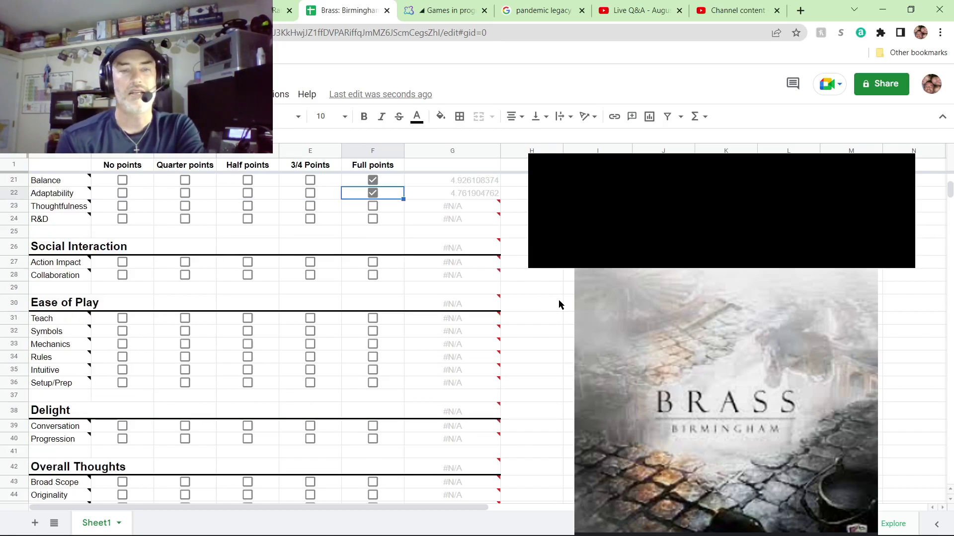
{"action": "scroll", "coordinate": [551, 314], "scroll_direction": "up", "scroll_amount": 1}
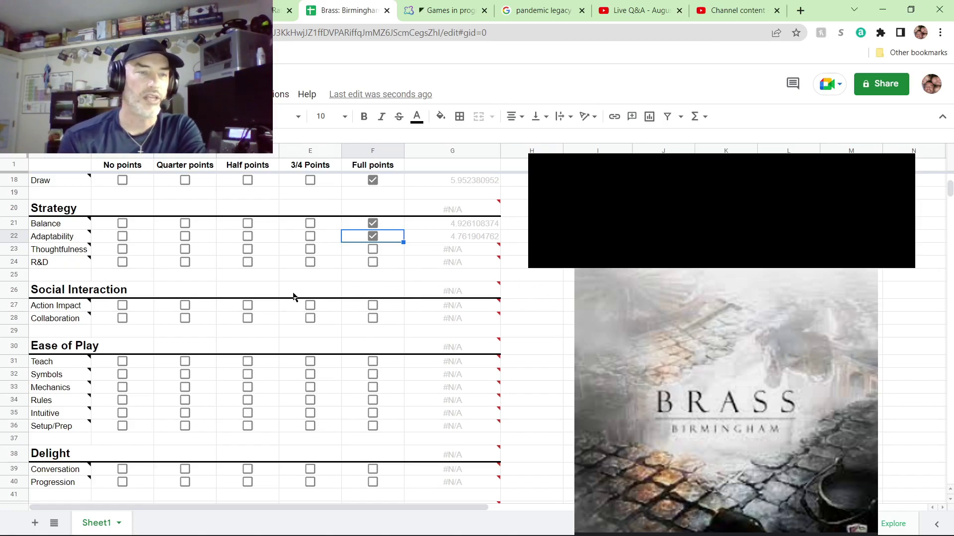
{"action": "left_click", "coordinate": [372, 250]}
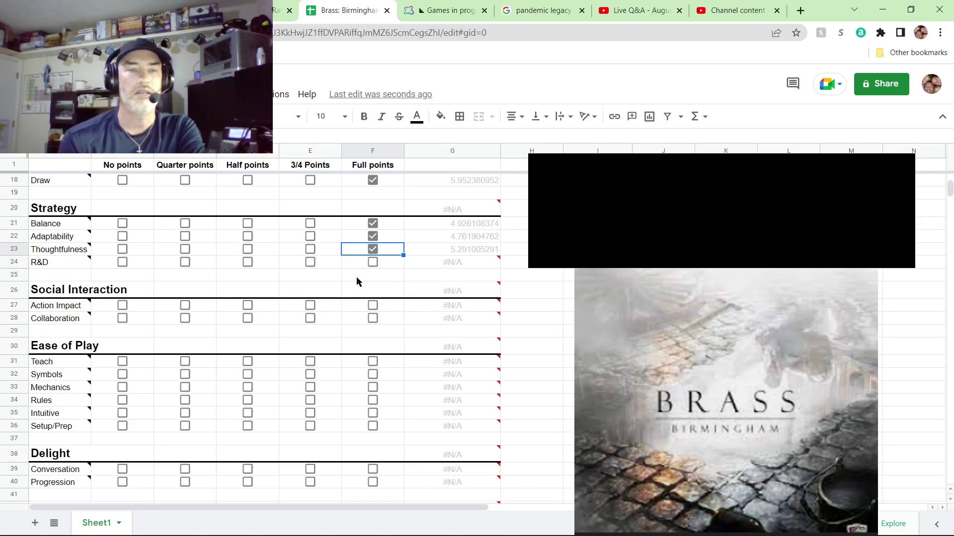
{"action": "left_click", "coordinate": [371, 263]}
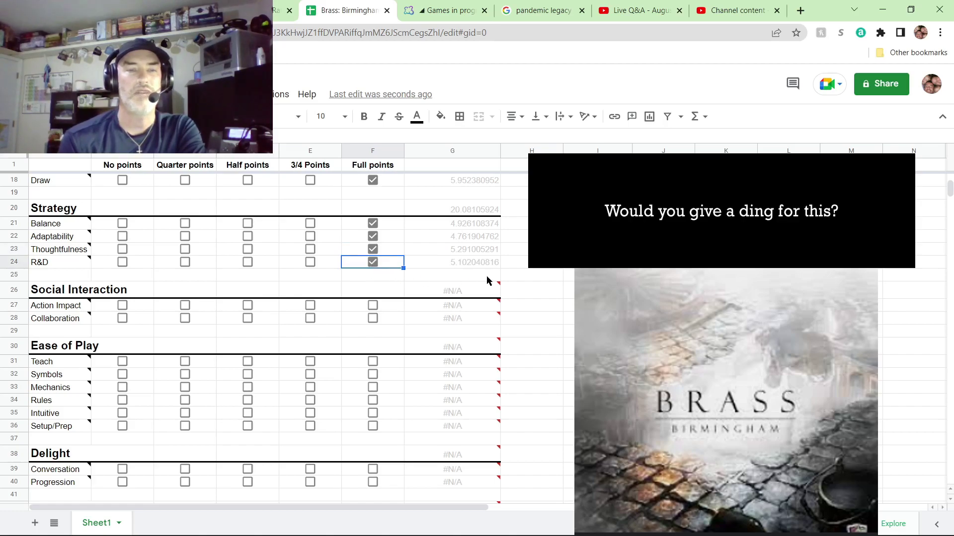
Move R&D from Full to 3/4 Points in E24, scoring 3.401360544
{"action": "left_click", "coordinate": [372, 263]}
{"action": "left_click", "coordinate": [310, 262]}
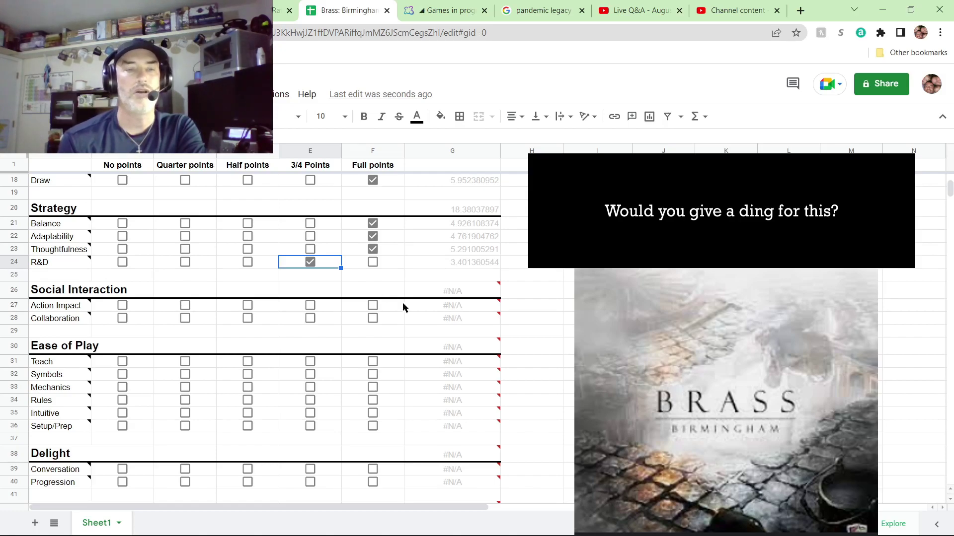
{"action": "scroll", "coordinate": [524, 320], "scroll_direction": "down", "scroll_amount": 1}
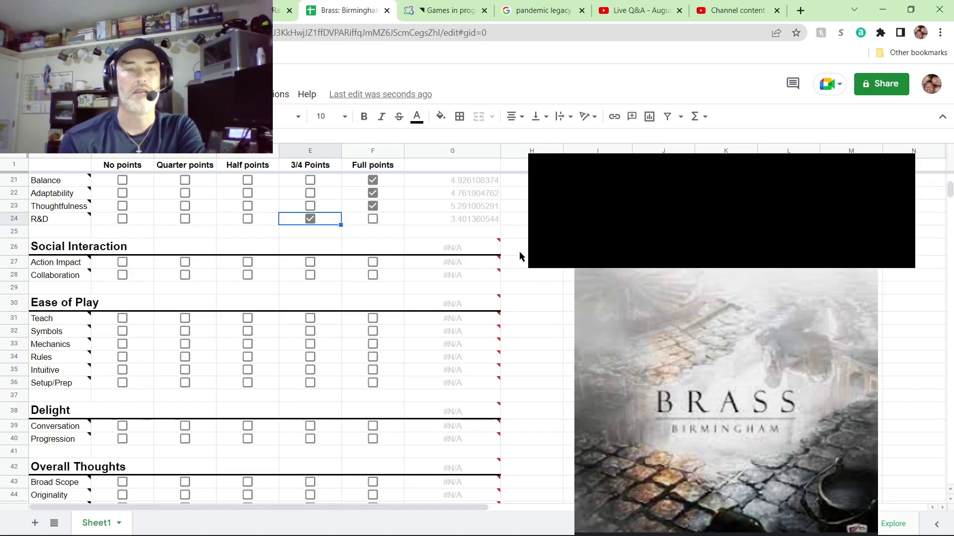
Give Action Impact and Collaboration full points, scoring 5.714285714 and 4.081632653
{"action": "scroll", "coordinate": [530, 267], "scroll_direction": "down", "scroll_amount": 2}
{"action": "scroll", "coordinate": [447, 248], "scroll_direction": "up", "scroll_amount": 2}
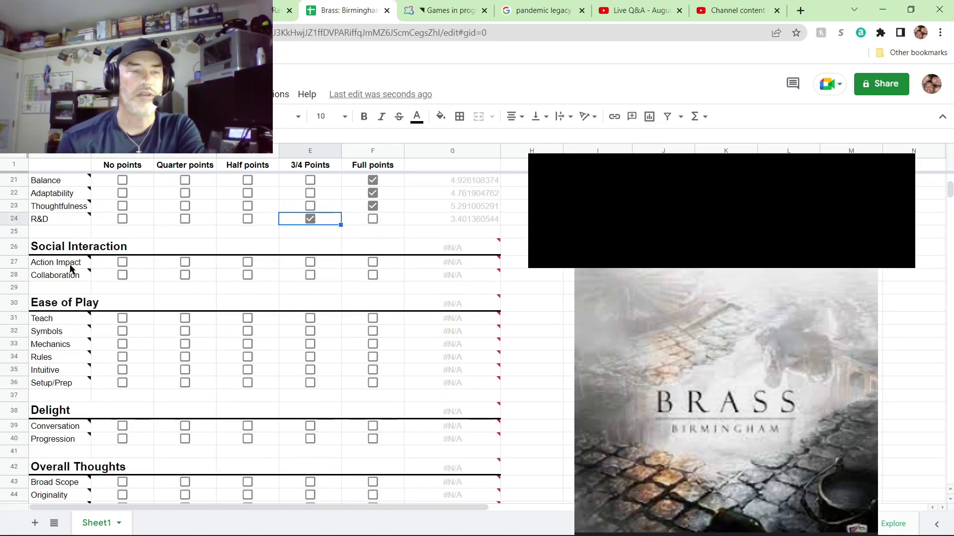
{"action": "left_click", "coordinate": [373, 263]}
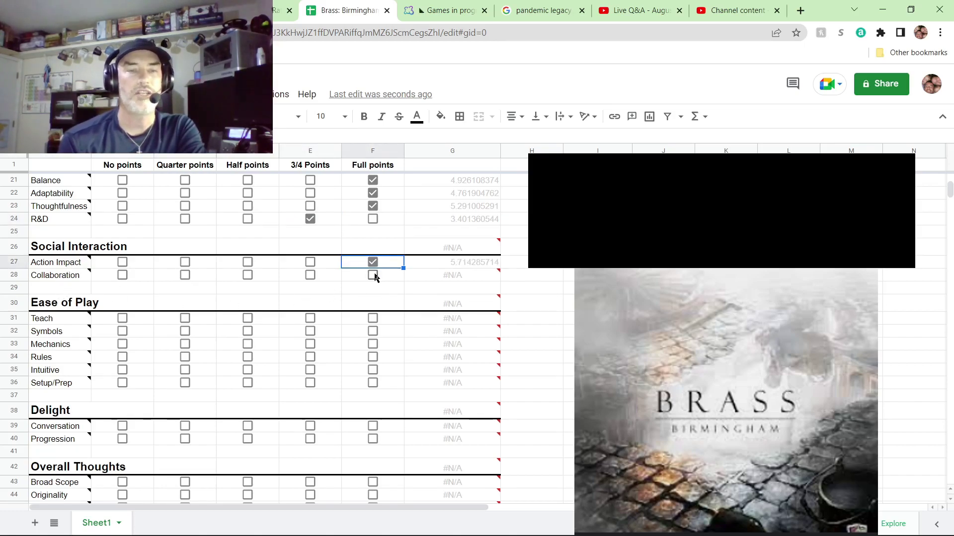
{"action": "left_click", "coordinate": [373, 275]}
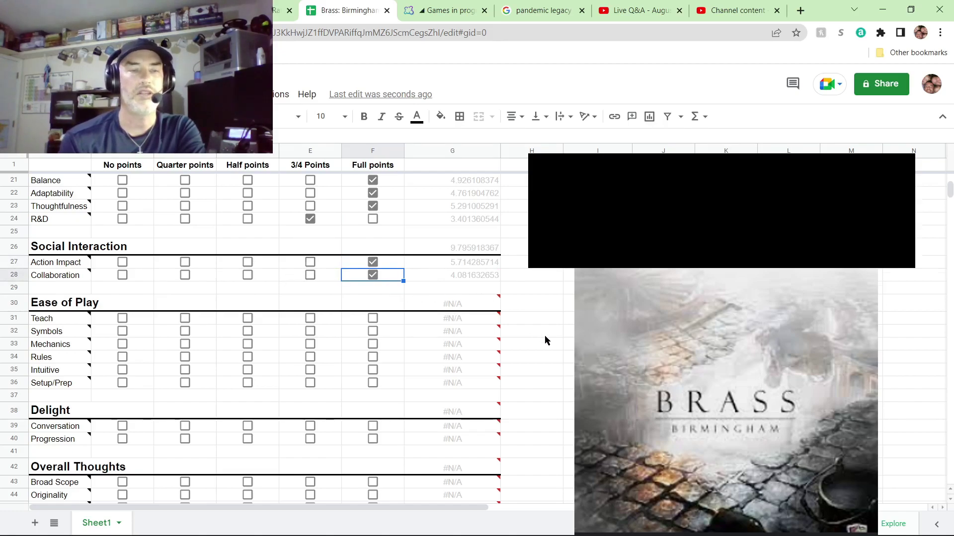
Tick Full points for Symbols, Mechanics and Rules in rows 32–34 (2.040816327, 2.915451895, 2.976190476)
{"action": "scroll", "coordinate": [545, 336], "scroll_direction": "down", "scroll_amount": 3}
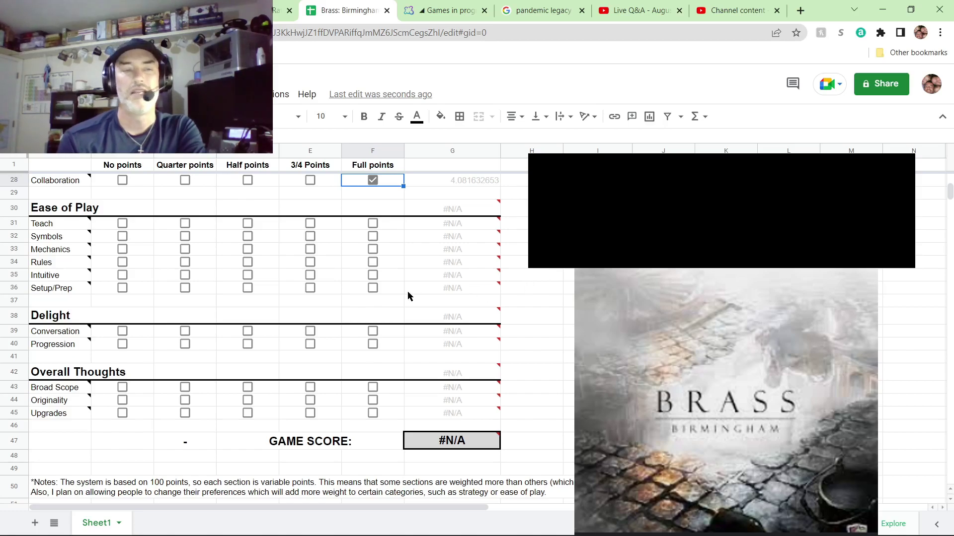
{"action": "left_click", "coordinate": [373, 237]}
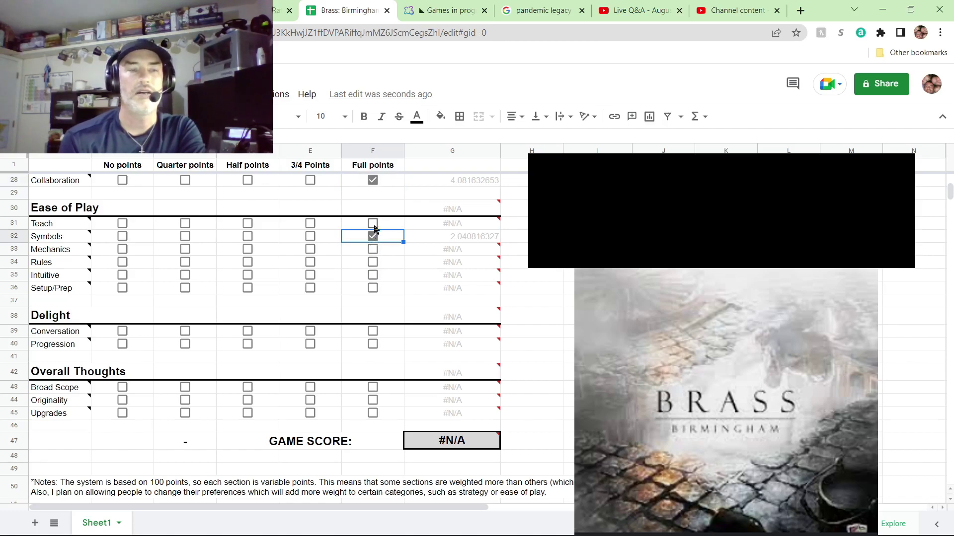
{"action": "left_click", "coordinate": [373, 250]}
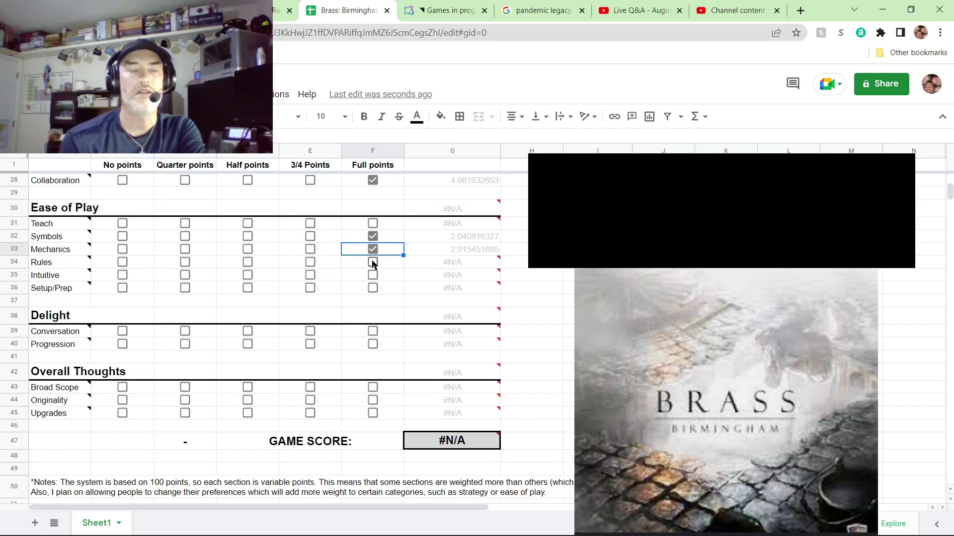
{"action": "left_click", "coordinate": [373, 263]}
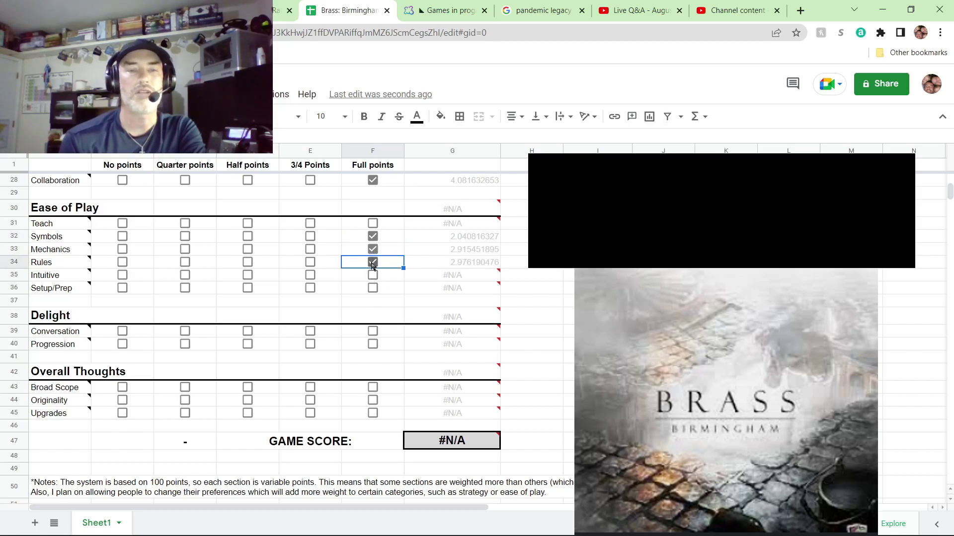
{"action": "left_click", "coordinate": [372, 264]}
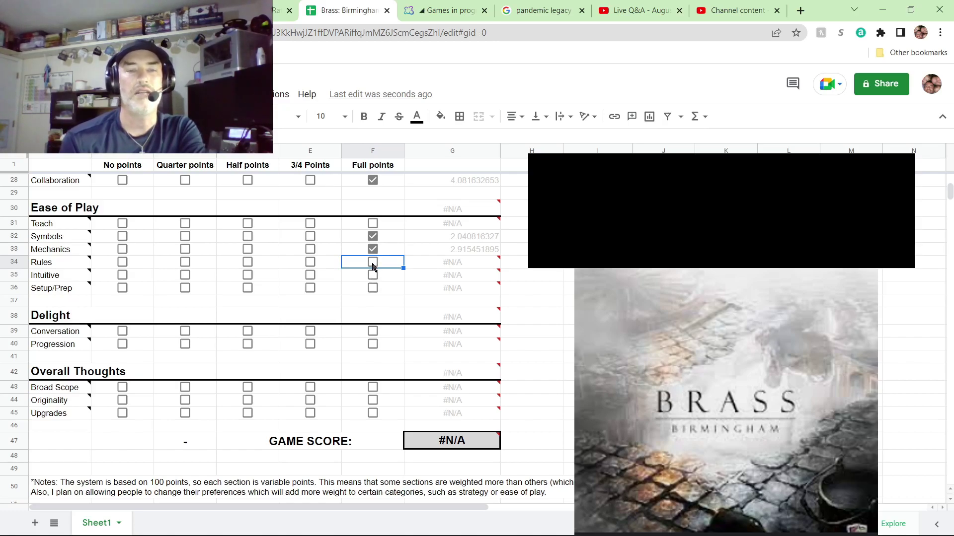
{"action": "left_click", "coordinate": [373, 264]}
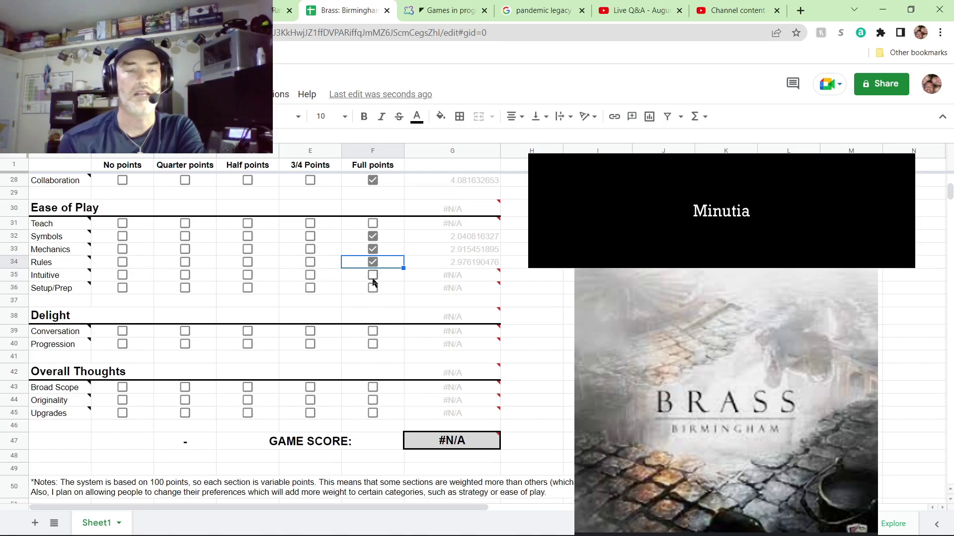
Rate Rules and Setup/Prep at 3/4, Intuitive at half and Teach at full points
{"action": "left_click", "coordinate": [373, 263]}
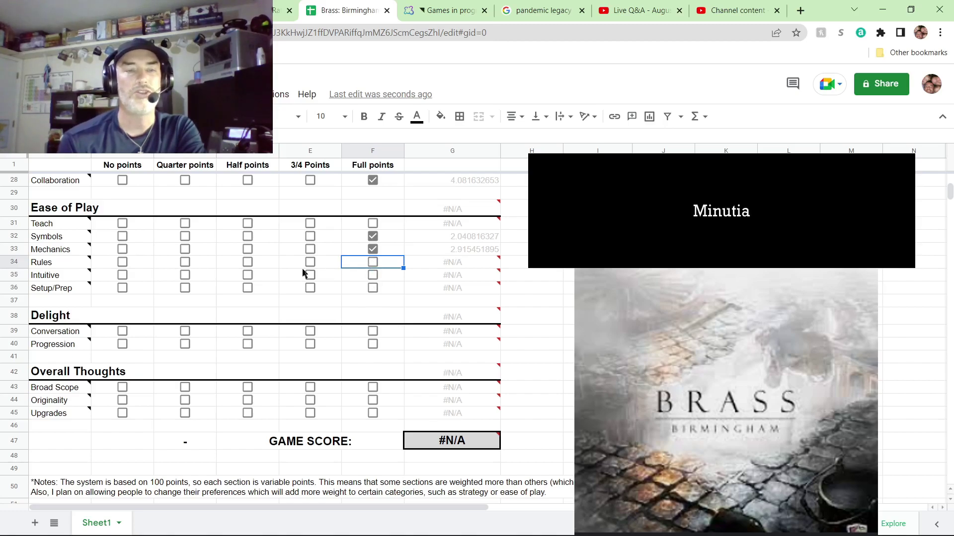
{"action": "left_click", "coordinate": [310, 262]}
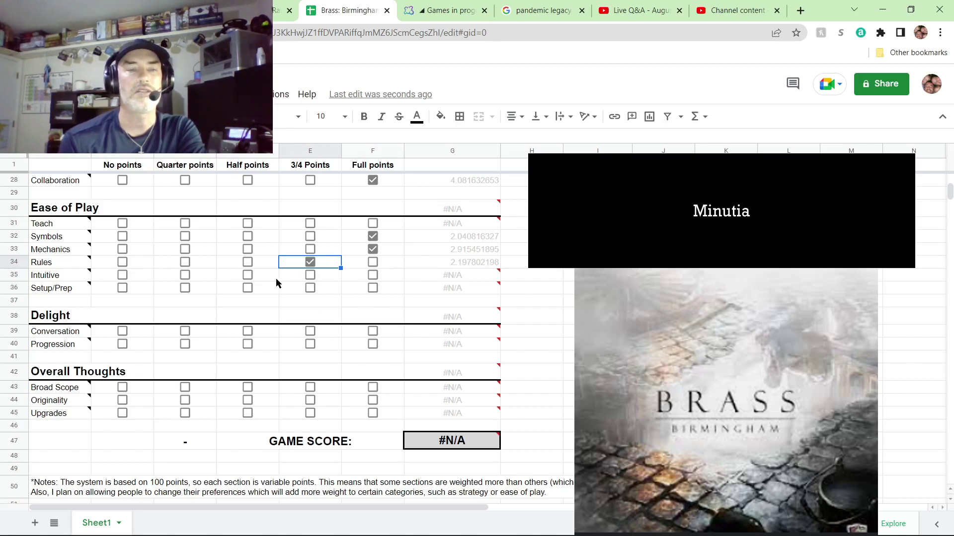
{"action": "left_click", "coordinate": [248, 275]}
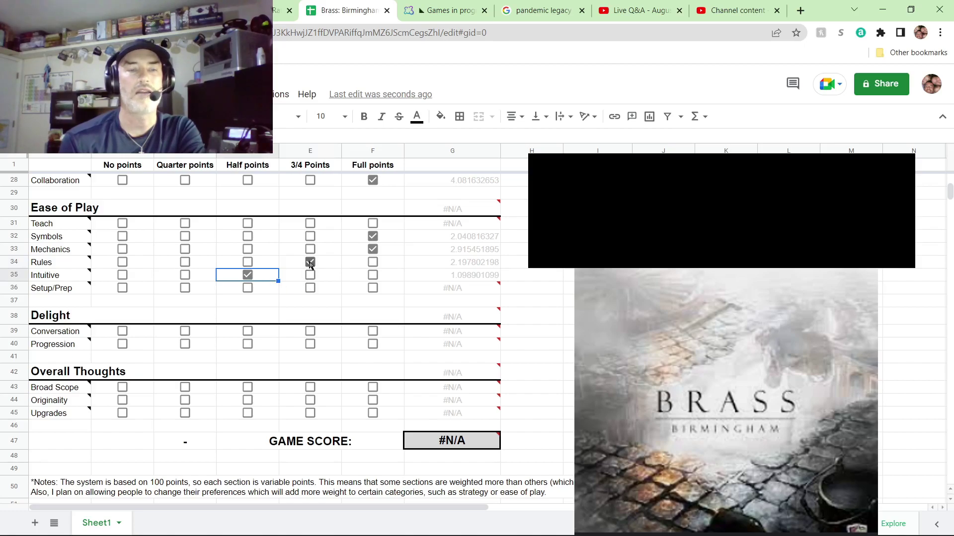
{"action": "left_click", "coordinate": [373, 223]}
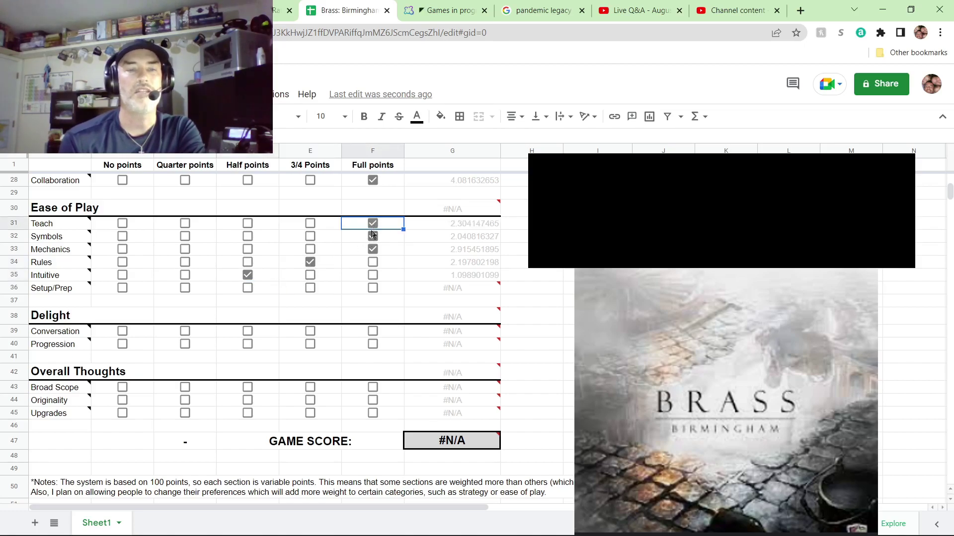
{"action": "left_click", "coordinate": [309, 291]}
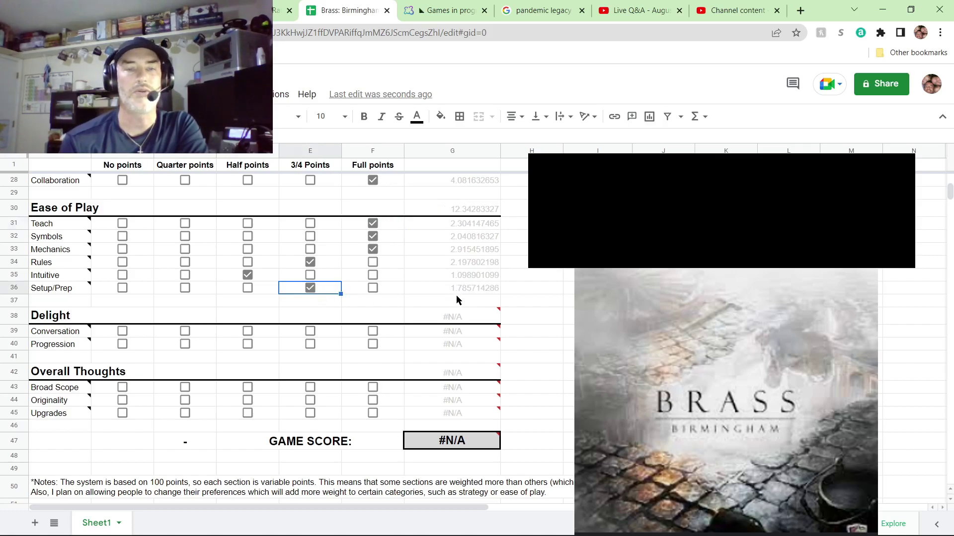
{"action": "scroll", "coordinate": [456, 295], "scroll_direction": "down", "scroll_amount": 3}
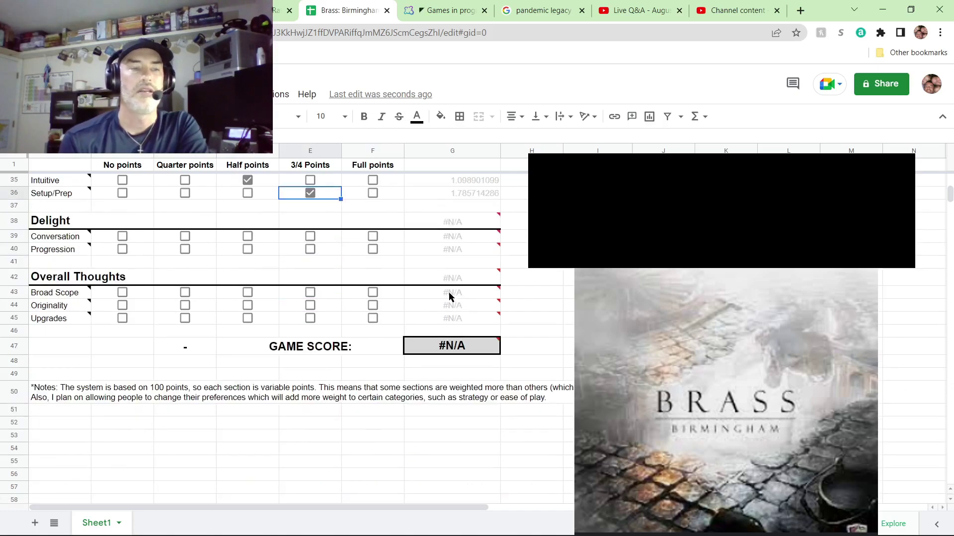
Give Delight's Conversation and Progression full points and dismiss the score error tooltip
{"action": "left_click", "coordinate": [373, 237]}
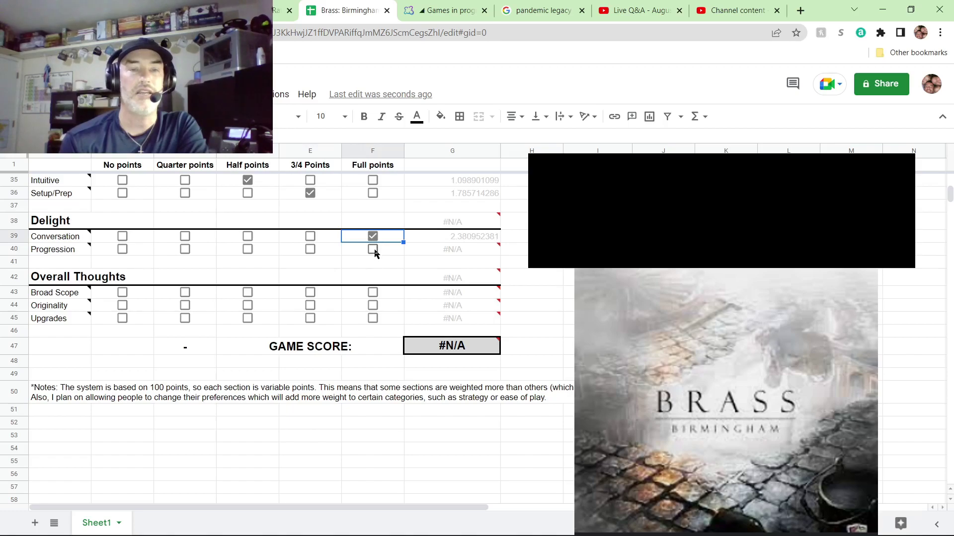
{"action": "left_click", "coordinate": [373, 250]}
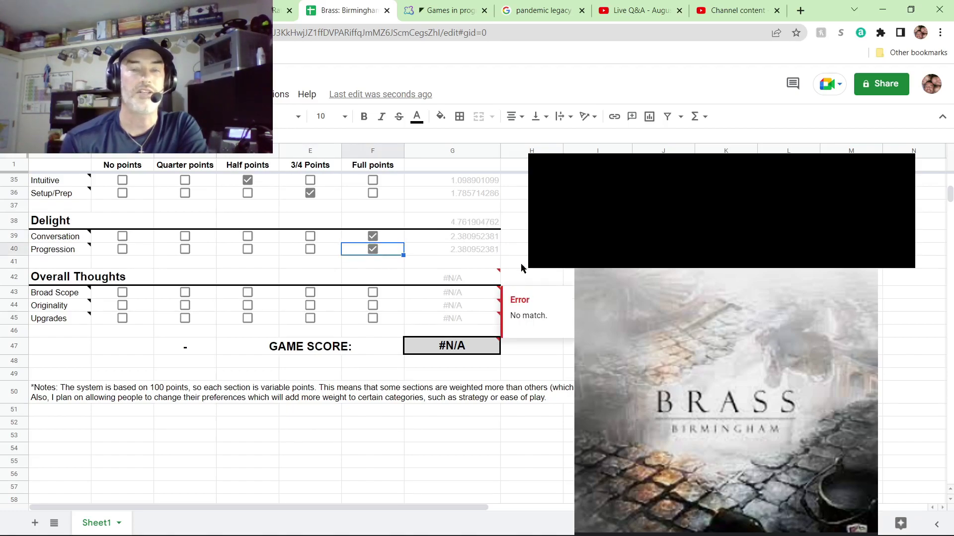
{"action": "left_click", "coordinate": [457, 369]}
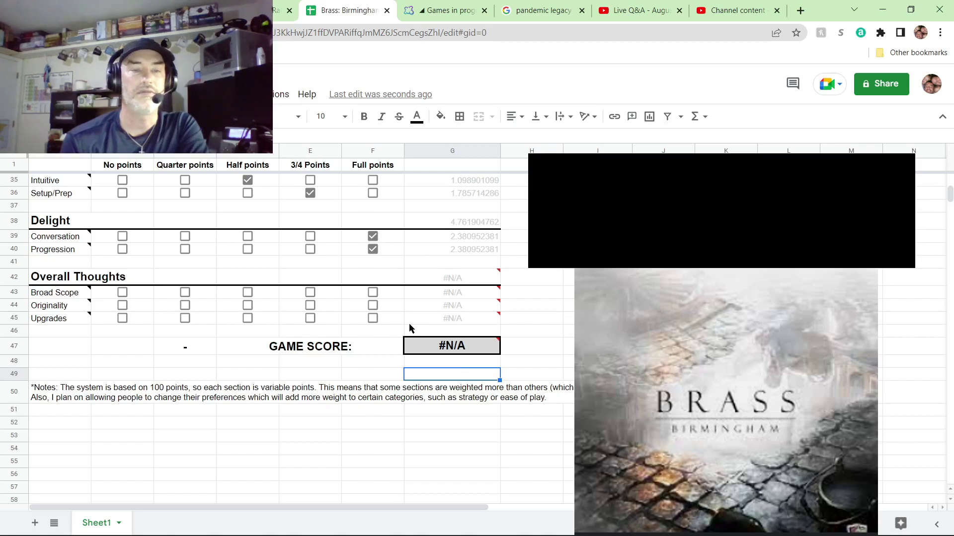
Rate Broad Scope full points, Originality 3/4 points and Upgrades half points
{"action": "left_click", "coordinate": [372, 293]}
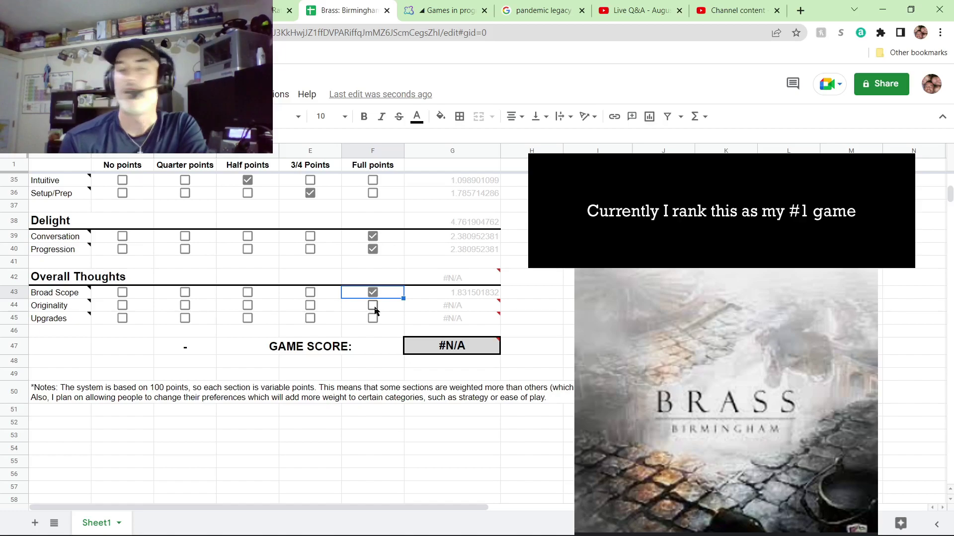
{"action": "mouse_move", "coordinate": [69, 303]}
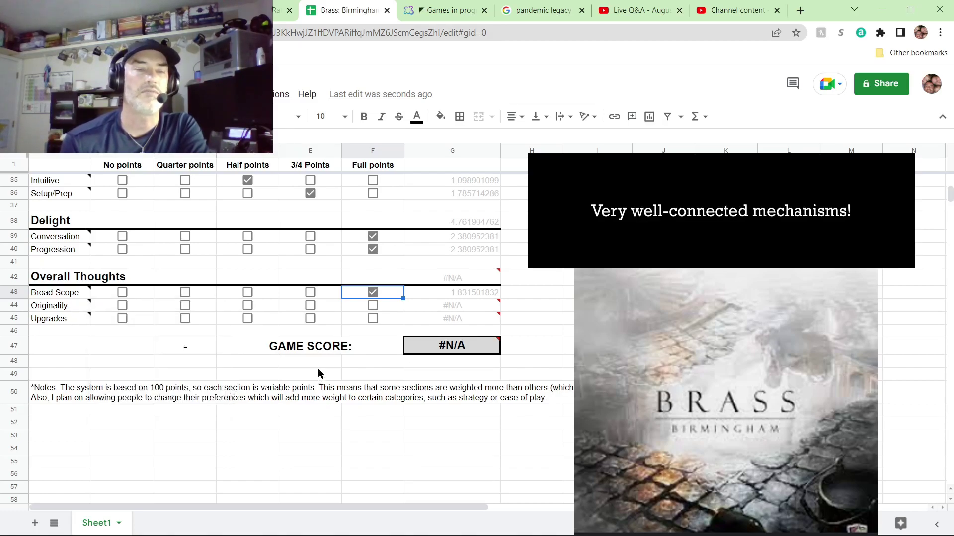
{"action": "left_click", "coordinate": [310, 306]}
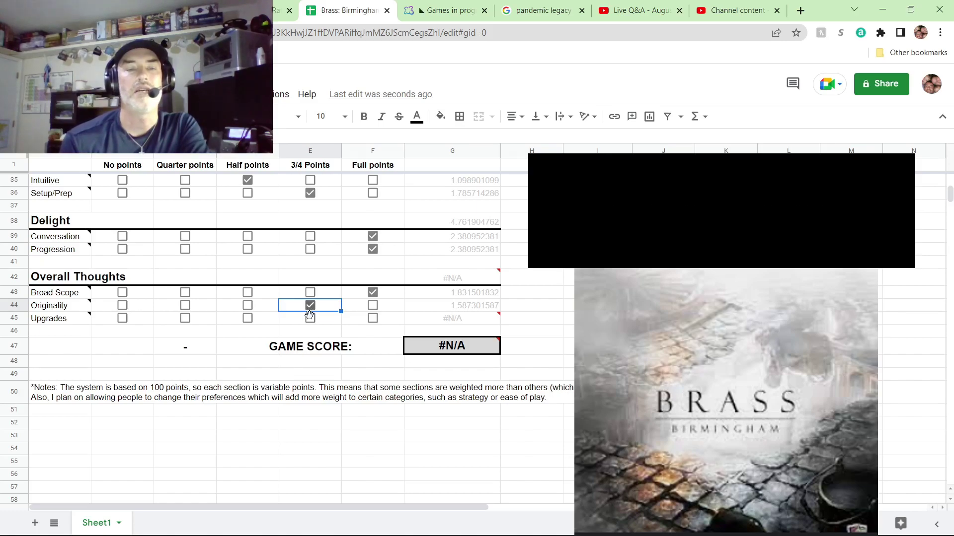
{"action": "mouse_move", "coordinate": [76, 323]}
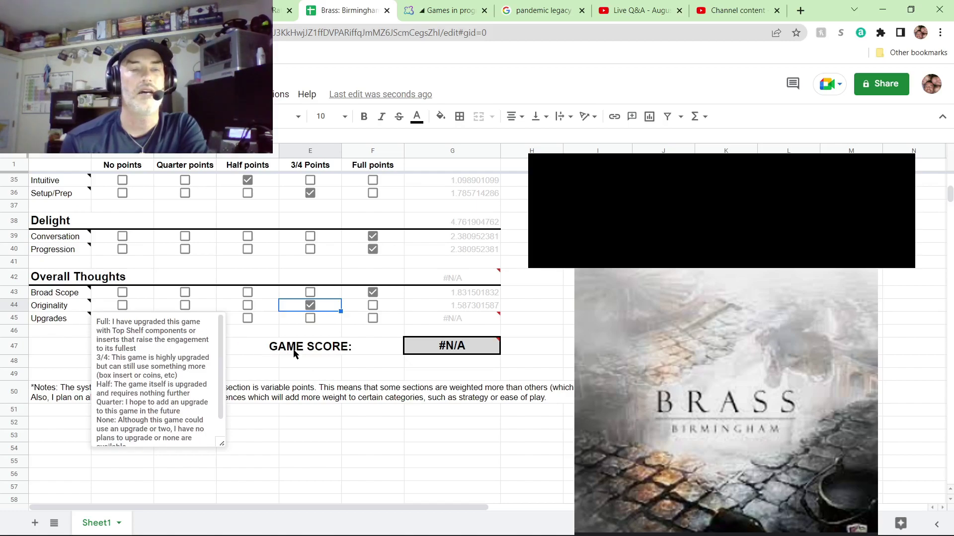
{"action": "left_click", "coordinate": [248, 318]}
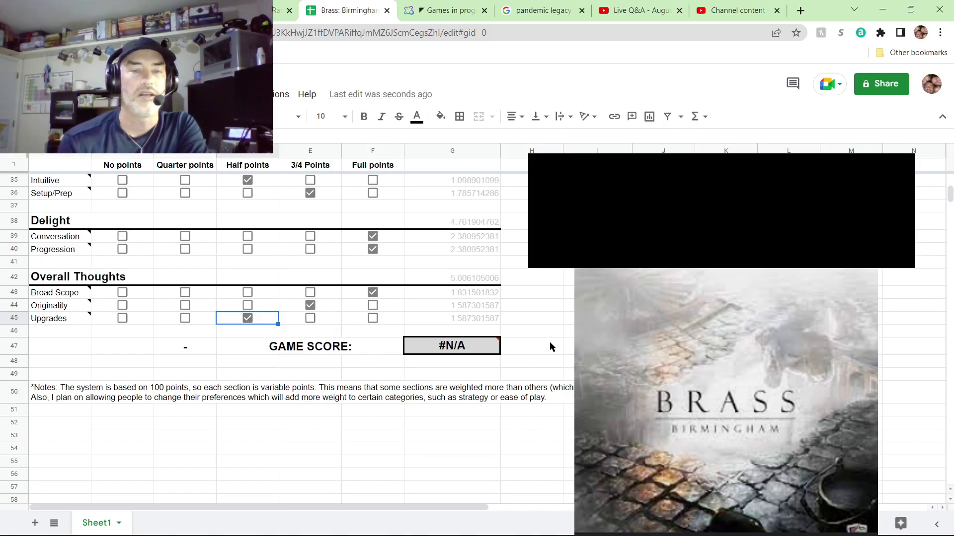
In Thematics, give Rules/Art and Story full points and Simulation quarter points, reaching a 90.3 score
{"action": "scroll", "coordinate": [532, 343], "scroll_direction": "up", "scroll_amount": 5}
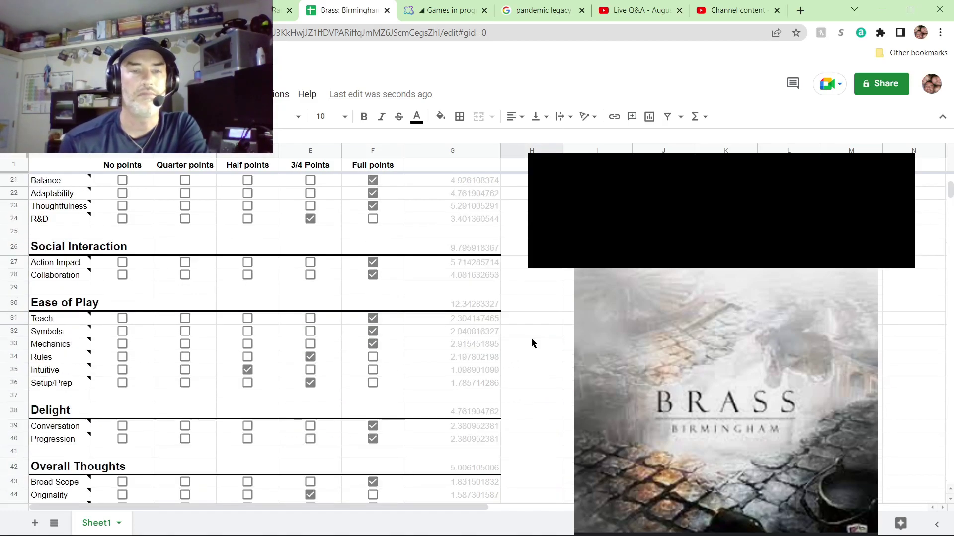
{"action": "scroll", "coordinate": [531, 342], "scroll_direction": "up", "scroll_amount": 5}
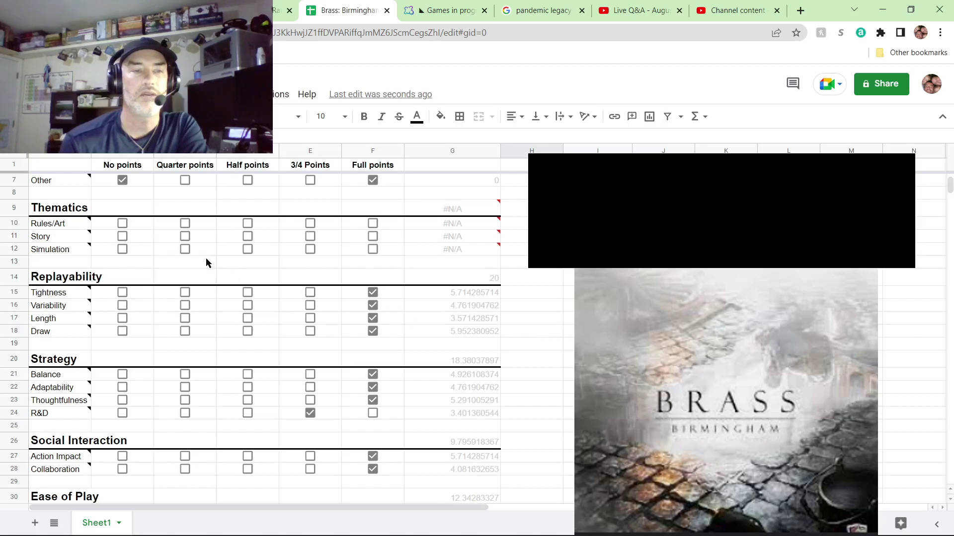
{"action": "left_click", "coordinate": [372, 224]}
{"action": "left_click", "coordinate": [373, 236]}
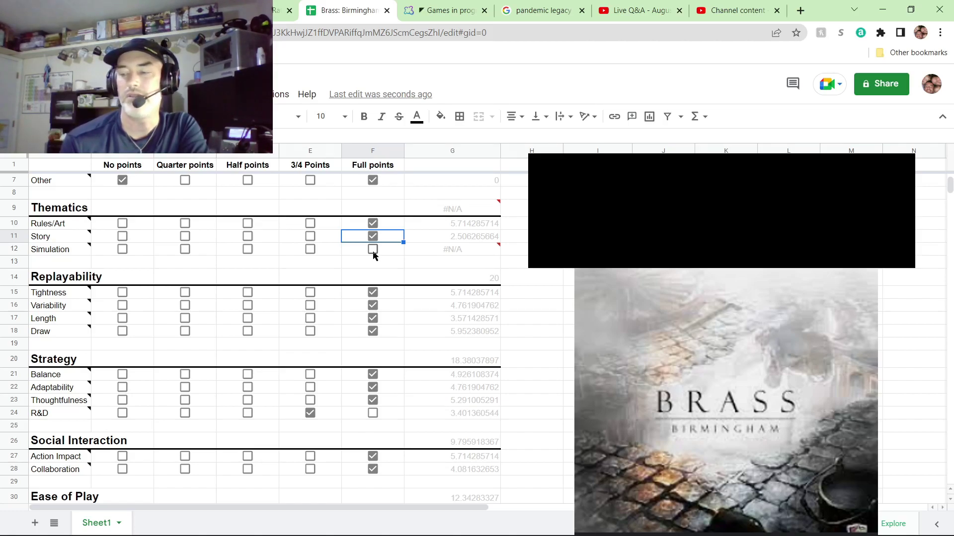
{"action": "left_click", "coordinate": [185, 249]}
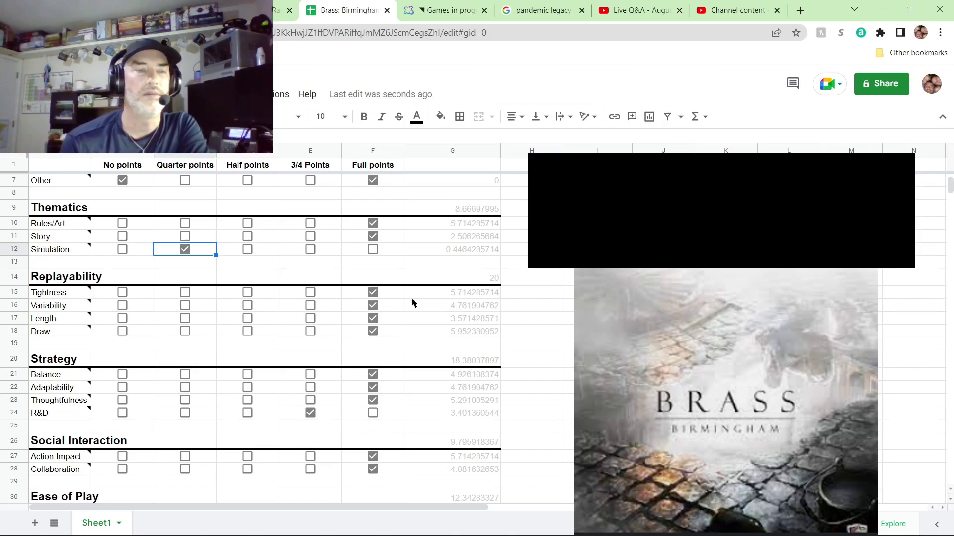
{"action": "left_click", "coordinate": [374, 252]}
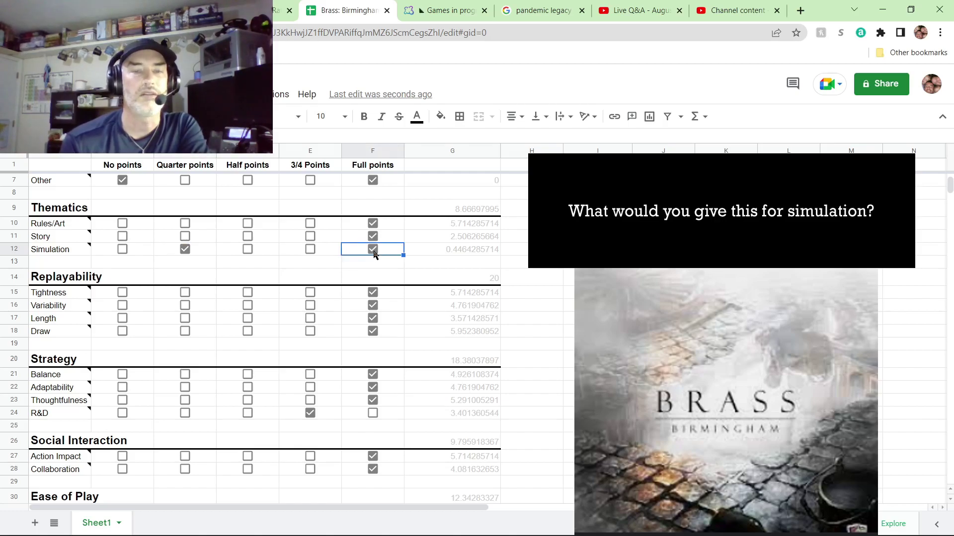
{"action": "scroll", "coordinate": [530, 312], "scroll_direction": "down", "scroll_amount": 8}
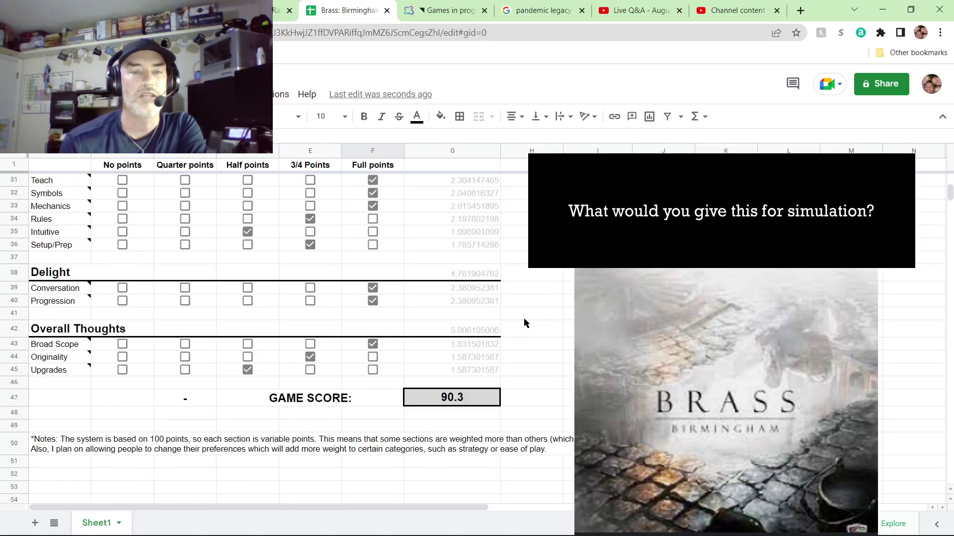
{"action": "scroll", "coordinate": [529, 320], "scroll_direction": "up", "scroll_amount": 10}
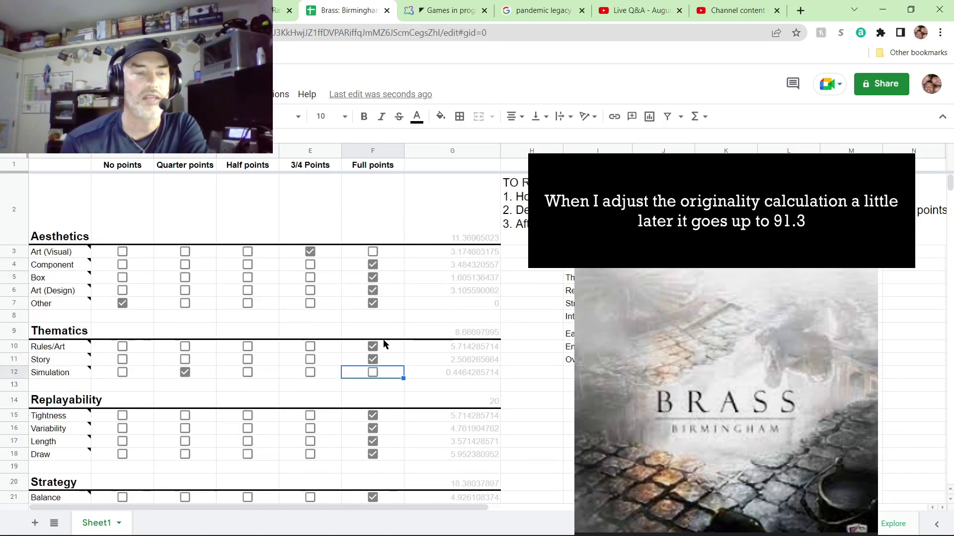
{"action": "scroll", "coordinate": [478, 353], "scroll_direction": "down", "scroll_amount": 3}
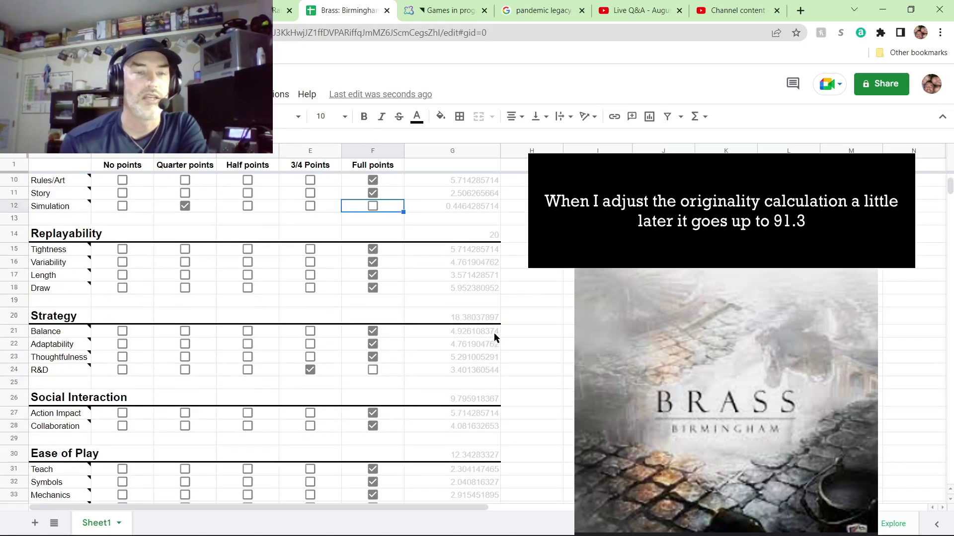
{"action": "scroll", "coordinate": [537, 333], "scroll_direction": "down", "scroll_amount": 4}
{"action": "scroll", "coordinate": [536, 329], "scroll_direction": "down", "scroll_amount": 4}
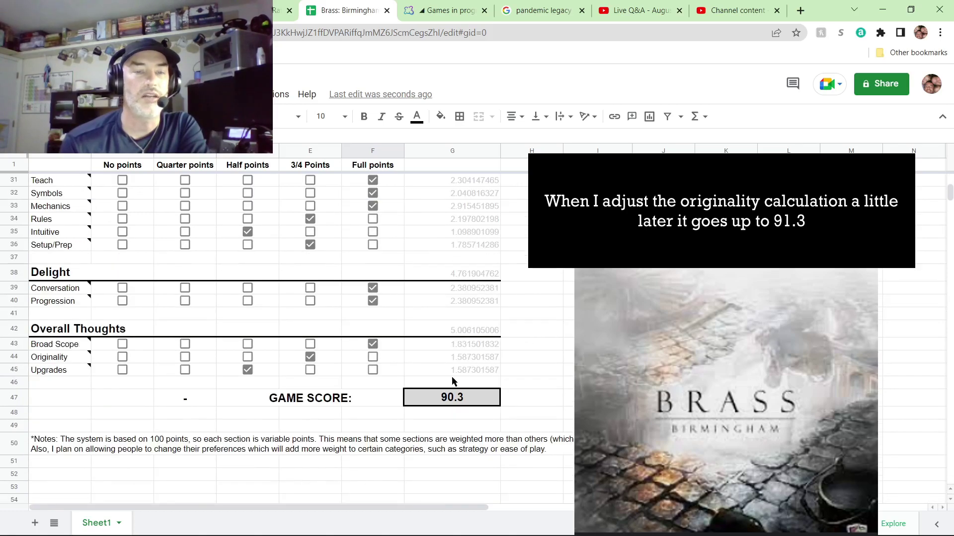
{"action": "scroll", "coordinate": [465, 342], "scroll_direction": "up", "scroll_amount": 8}
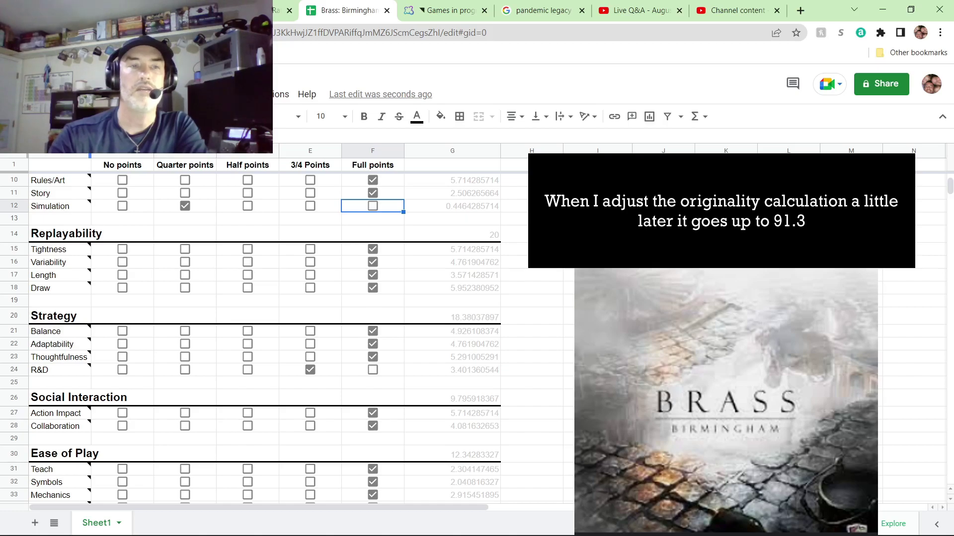
In a new tab, search BoardGameGeek for 'brass birmingham' and open the Brass: Birmingham (2018) page
{"action": "left_click", "coordinate": [801, 11]}
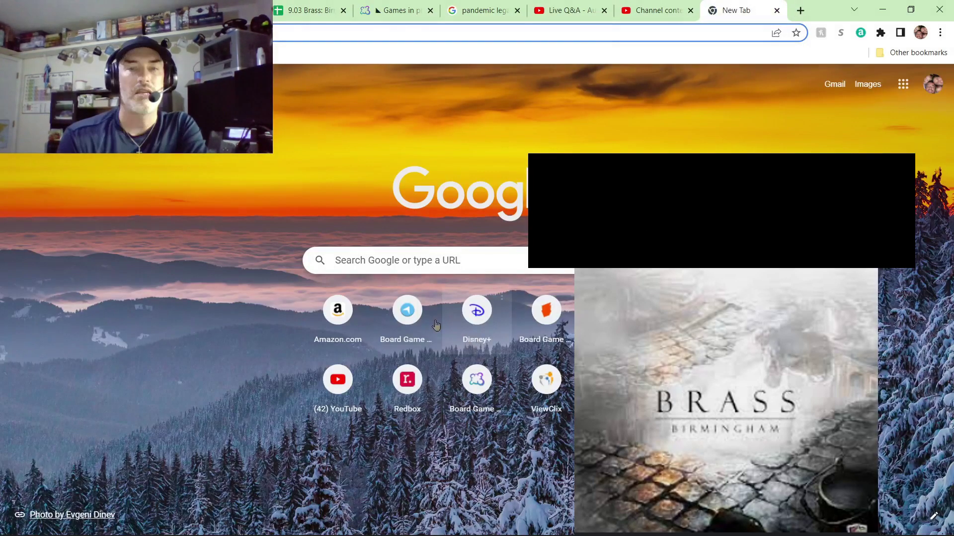
{"action": "left_click", "coordinate": [542, 316]}
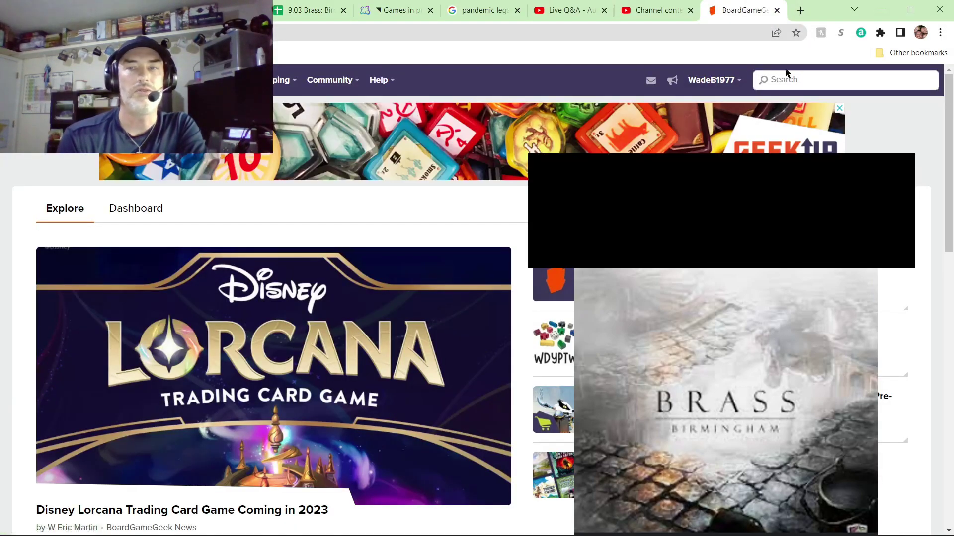
{"action": "left_click", "coordinate": [814, 78]}
{"action": "type", "text": "br"}
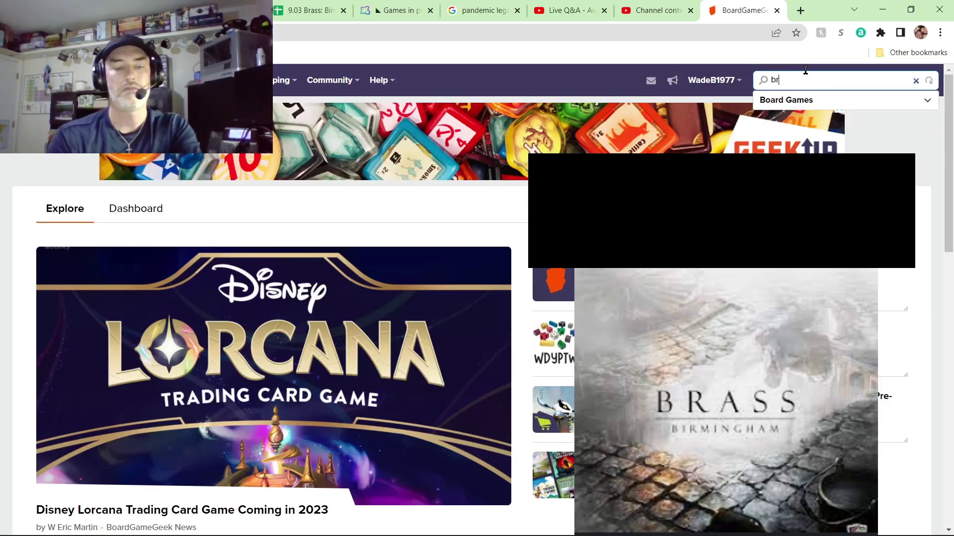
{"action": "type", "text": "ass "}
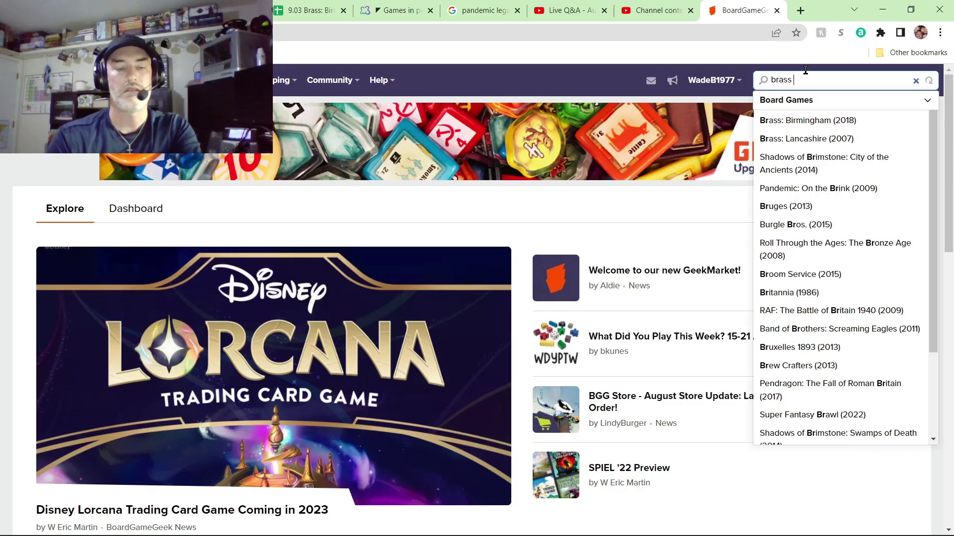
{"action": "type", "text": "birmingham"}
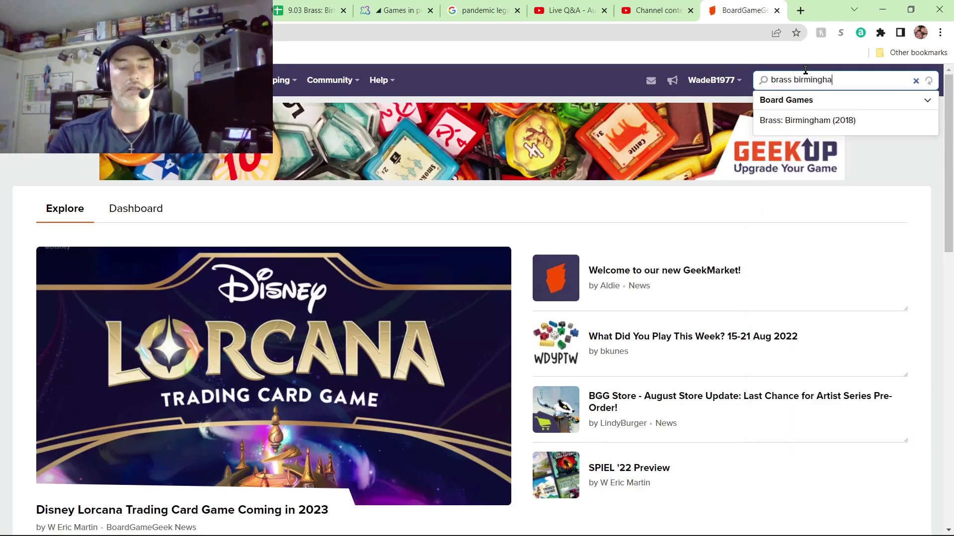
{"action": "left_click", "coordinate": [842, 121]}
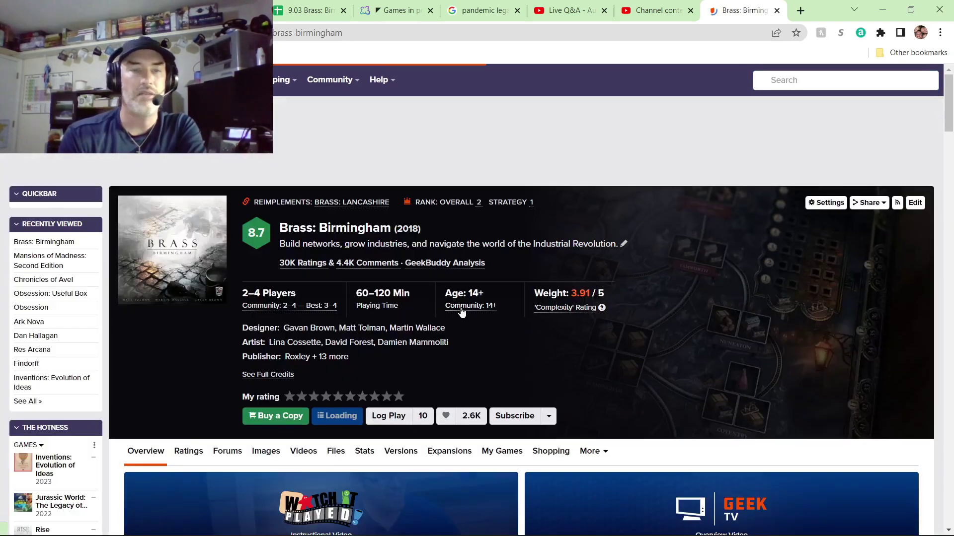
{"action": "scroll", "coordinate": [457, 322], "scroll_direction": "down", "scroll_amount": 4}
{"action": "scroll", "coordinate": [457, 320], "scroll_direction": "up", "scroll_amount": 3}
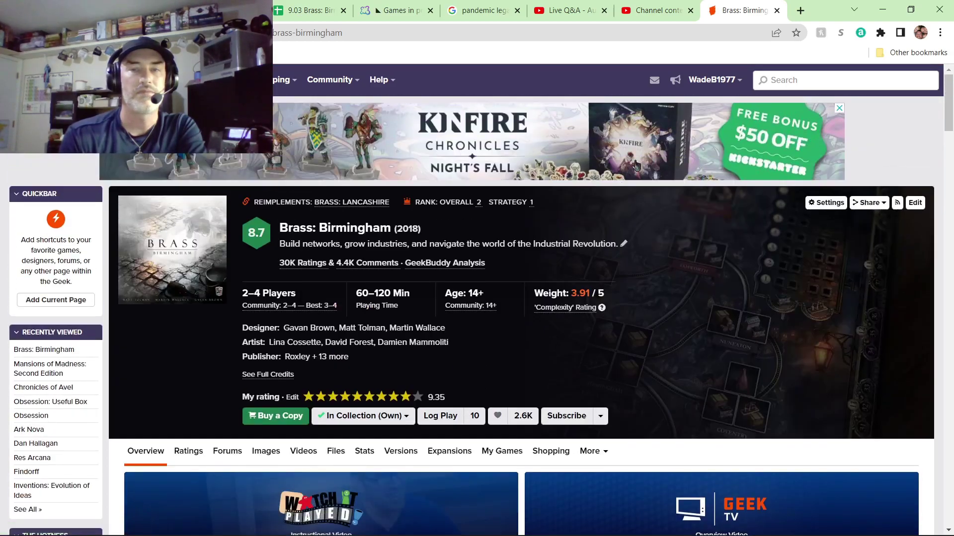
{"action": "left_click", "coordinate": [714, 80]}
In the collection, change Brass: Birmingham's rating from 9.35 to 9.03 and save it
{"action": "left_click", "coordinate": [611, 131]}
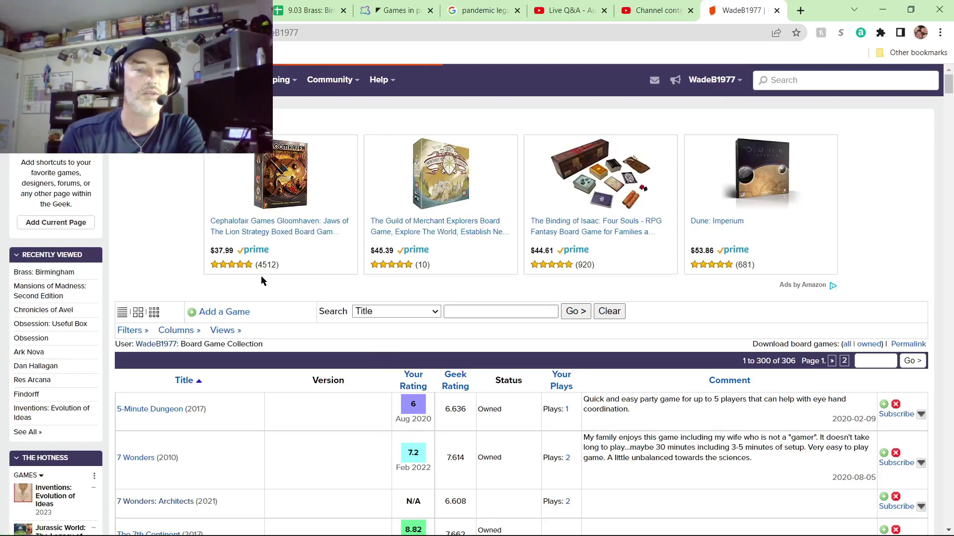
{"action": "scroll", "coordinate": [332, 305], "scroll_direction": "down", "scroll_amount": 3}
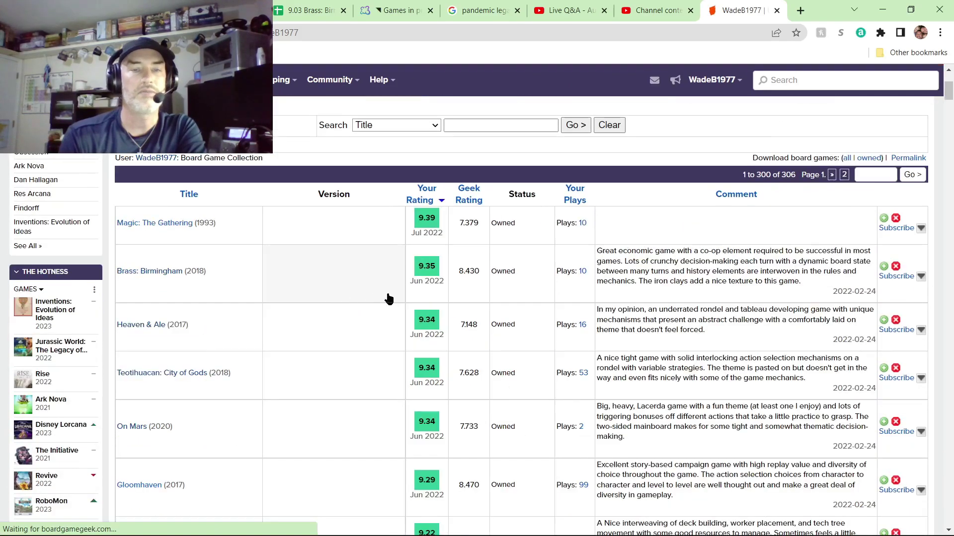
{"action": "scroll", "coordinate": [411, 293], "scroll_direction": "down", "scroll_amount": 1}
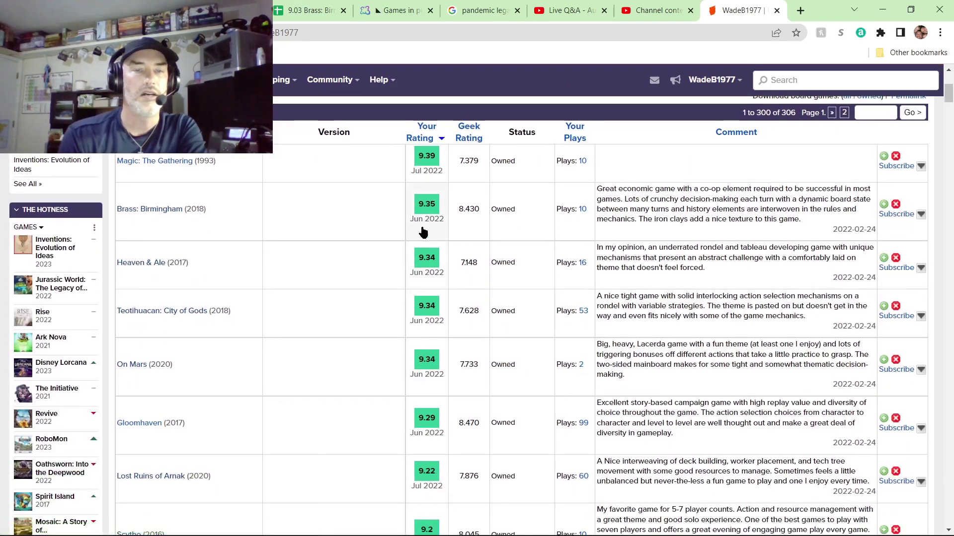
{"action": "left_click", "coordinate": [429, 211]}
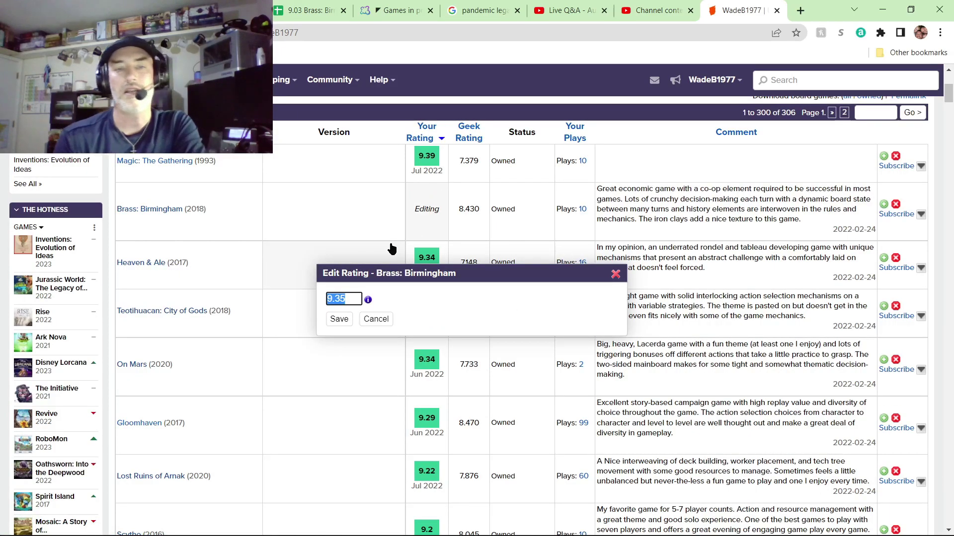
{"action": "type", "text": "9.03"}
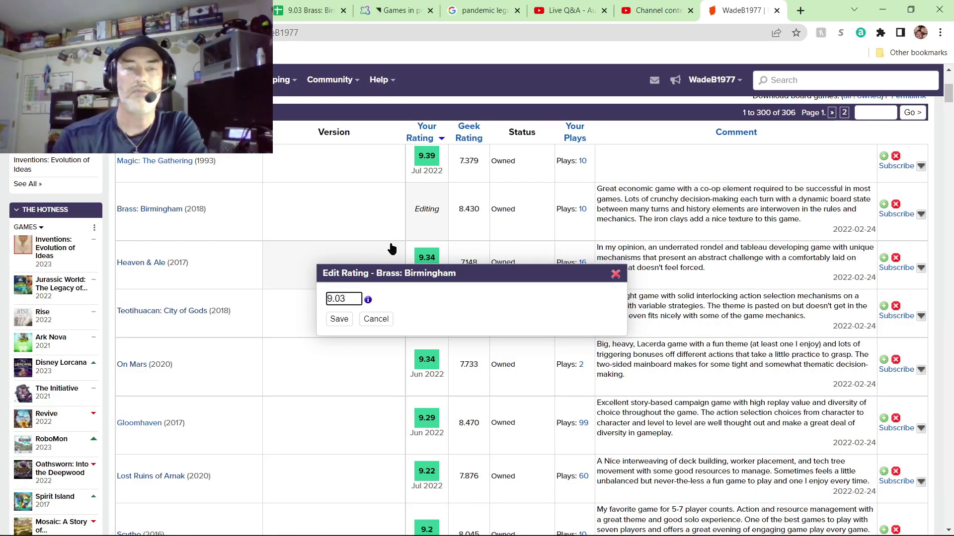
{"action": "left_click", "coordinate": [339, 318]}
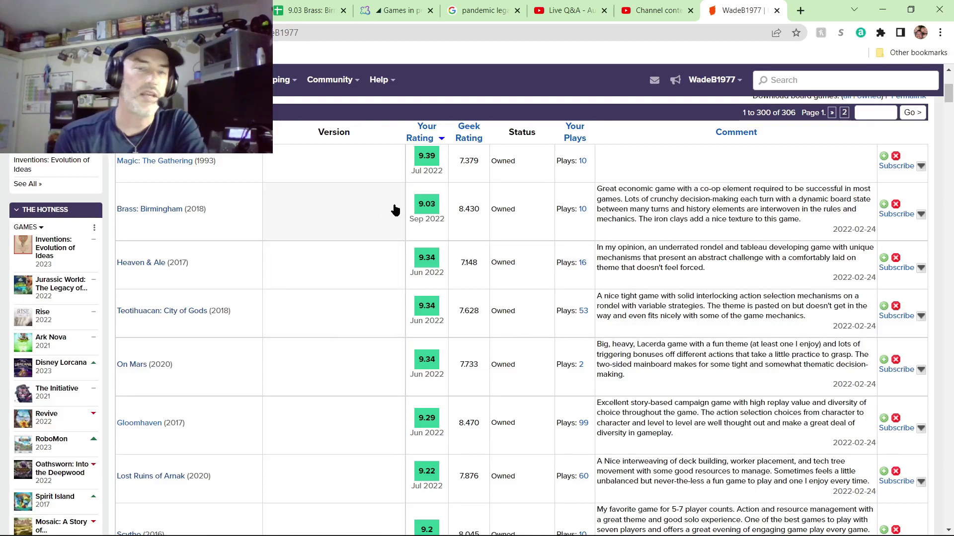
{"action": "scroll", "coordinate": [437, 219], "scroll_direction": "up", "scroll_amount": 2}
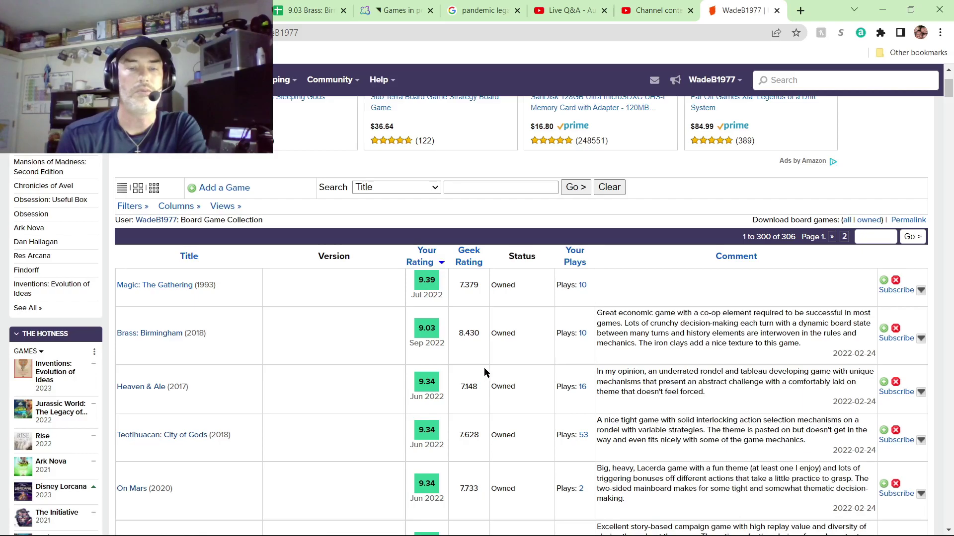
Check the collection list shows Brass: Birmingham at 9.03, then minimize the browser
{"action": "scroll", "coordinate": [485, 373], "scroll_direction": "down", "scroll_amount": 6}
{"action": "scroll", "coordinate": [489, 373], "scroll_direction": "up", "scroll_amount": 5}
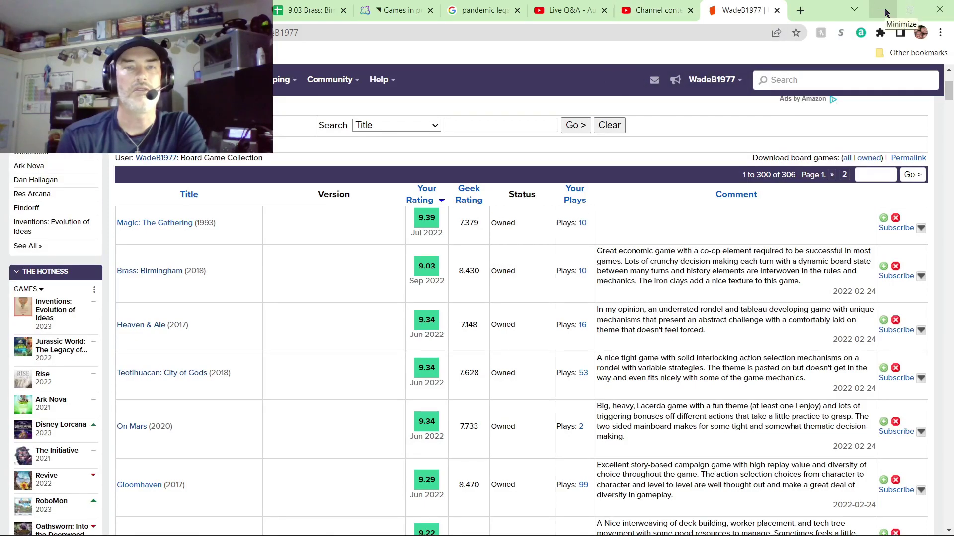
{"action": "mouse_move", "coordinate": [485, 522]}
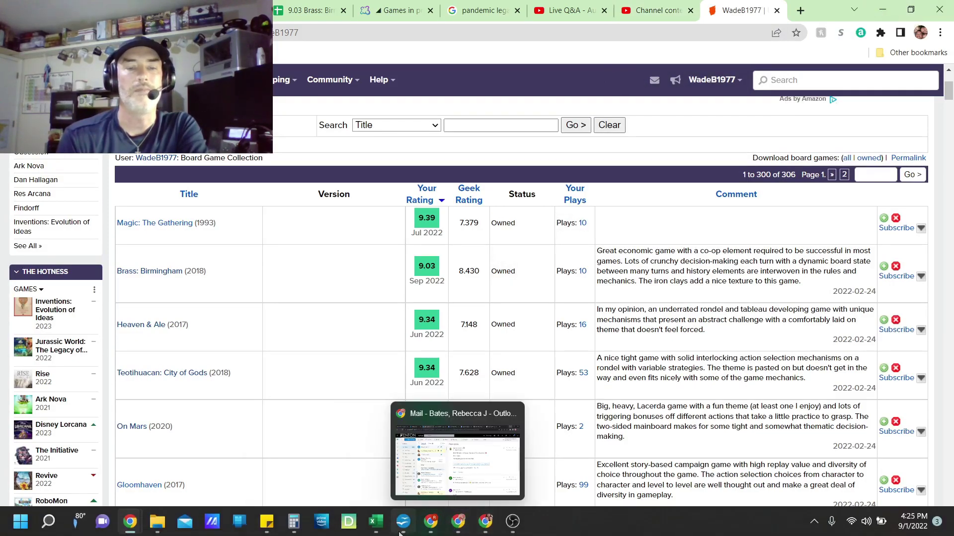
{"action": "mouse_move", "coordinate": [376, 522]}
{"action": "mouse_move", "coordinate": [368, 478]}
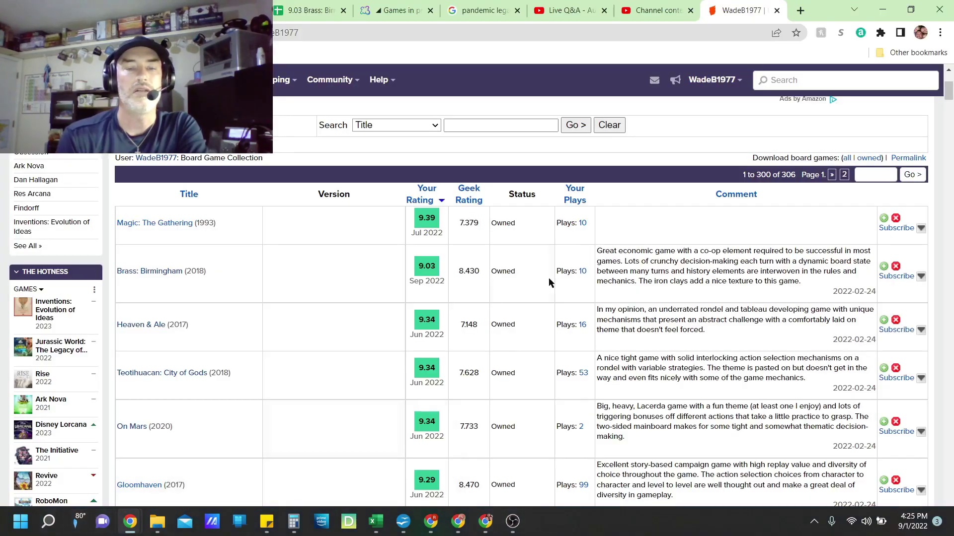
{"action": "left_click", "coordinate": [882, 10]}
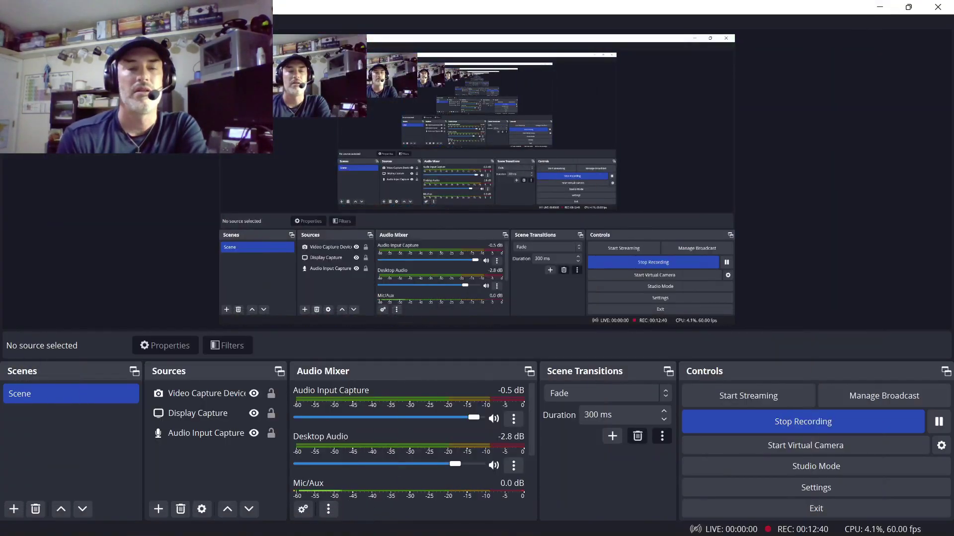
Switch windows via the taskbar and return to the '9.03 Brass' rating sheet
{"action": "left_click", "coordinate": [376, 521]}
{"action": "left_click", "coordinate": [375, 521]}
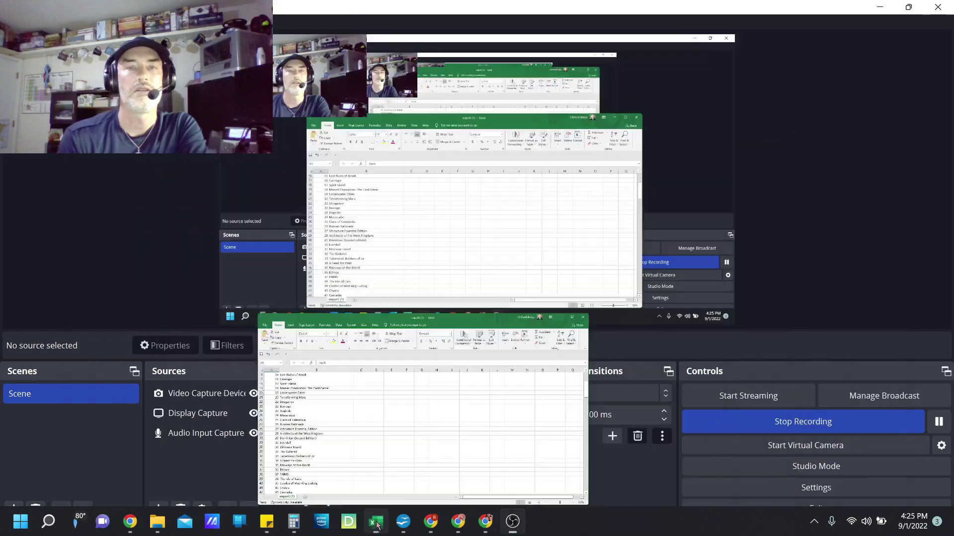
{"action": "mouse_move", "coordinate": [129, 523]}
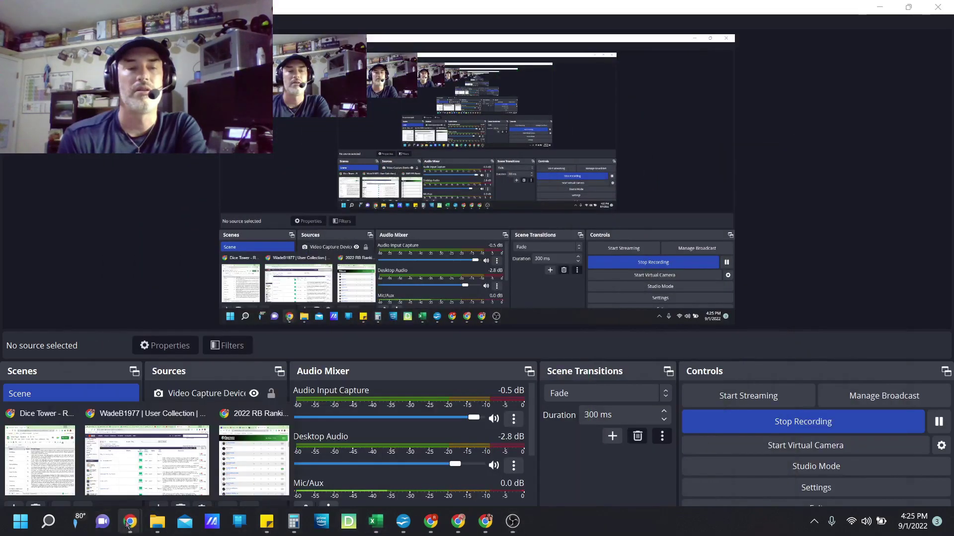
{"action": "left_click", "coordinate": [147, 459]}
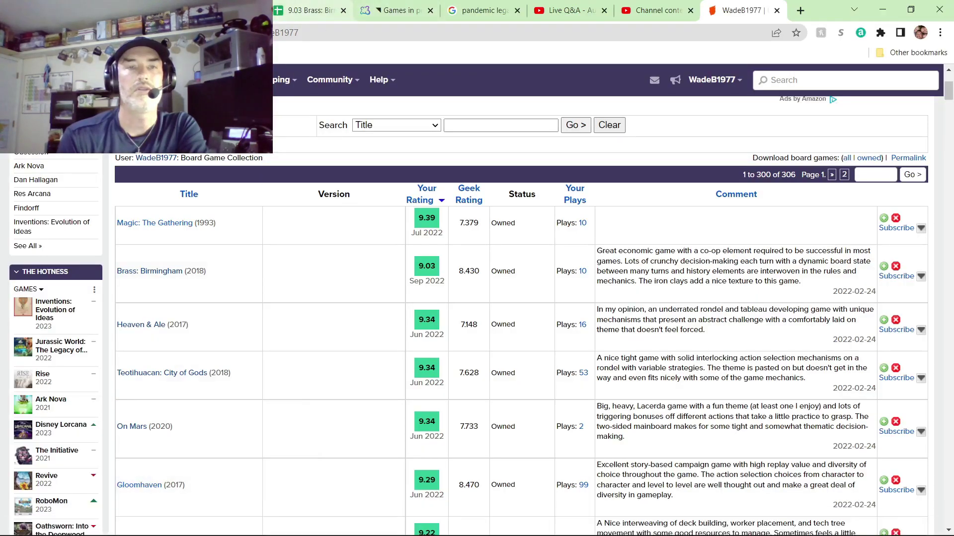
{"action": "left_click", "coordinate": [309, 15]}
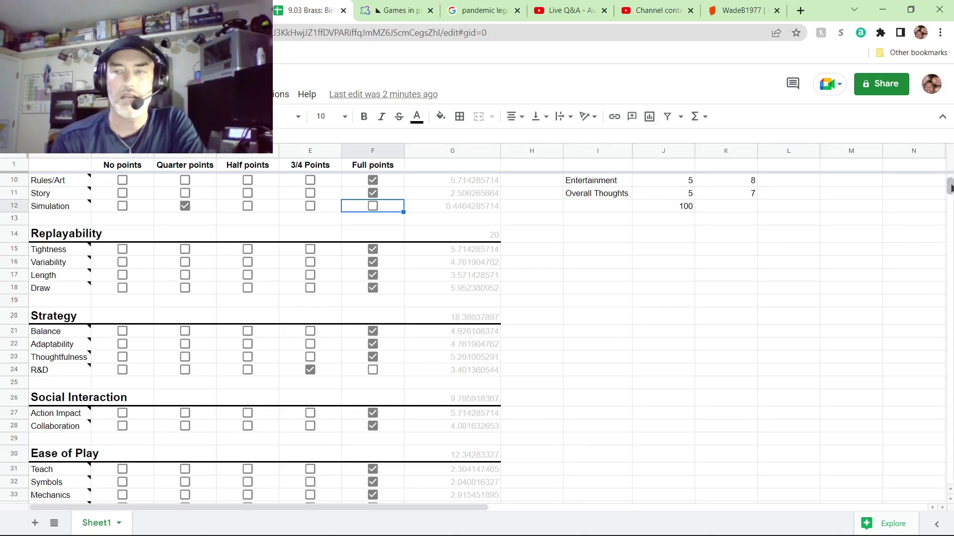
{"action": "left_click_drag", "start_coordinate": [950, 187], "coordinate": [950, 184]}
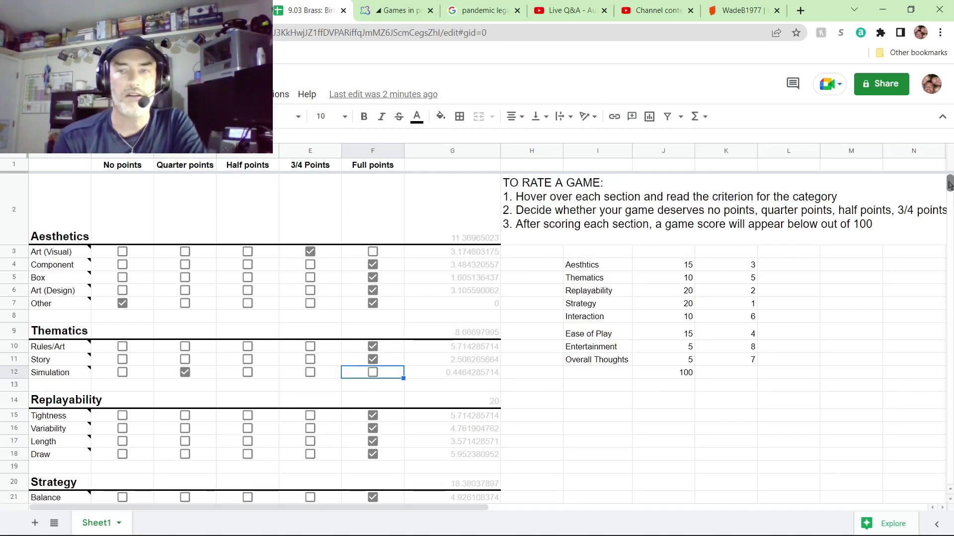
{"action": "left_click_drag", "start_coordinate": [949, 183], "coordinate": [950, 158]}
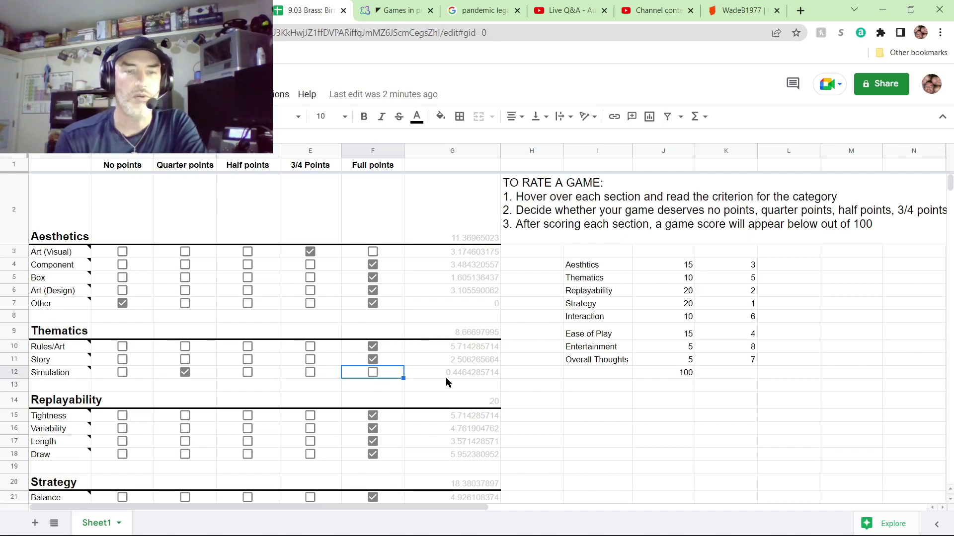
{"action": "scroll", "coordinate": [445, 378], "scroll_direction": "down", "scroll_amount": 4}
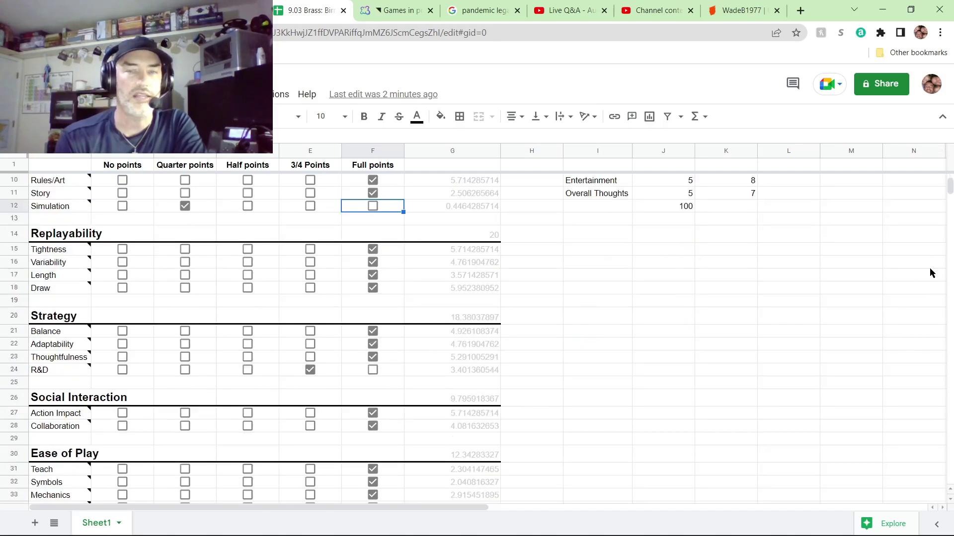
{"action": "left_click", "coordinate": [725, 278]}
{"action": "scroll", "coordinate": [949, 187], "scroll_direction": "down", "scroll_amount": 8}
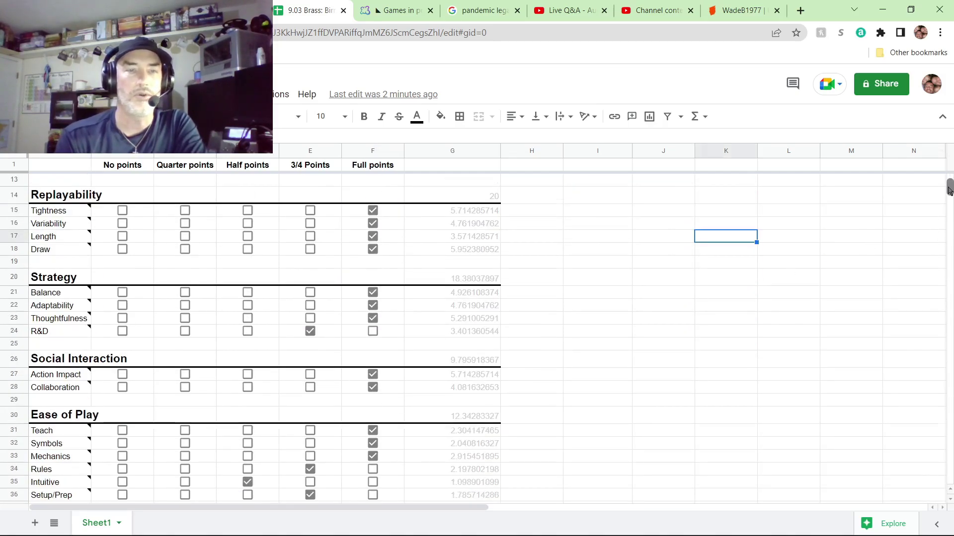
{"action": "scroll", "coordinate": [949, 186], "scroll_direction": "up", "scroll_amount": 11}
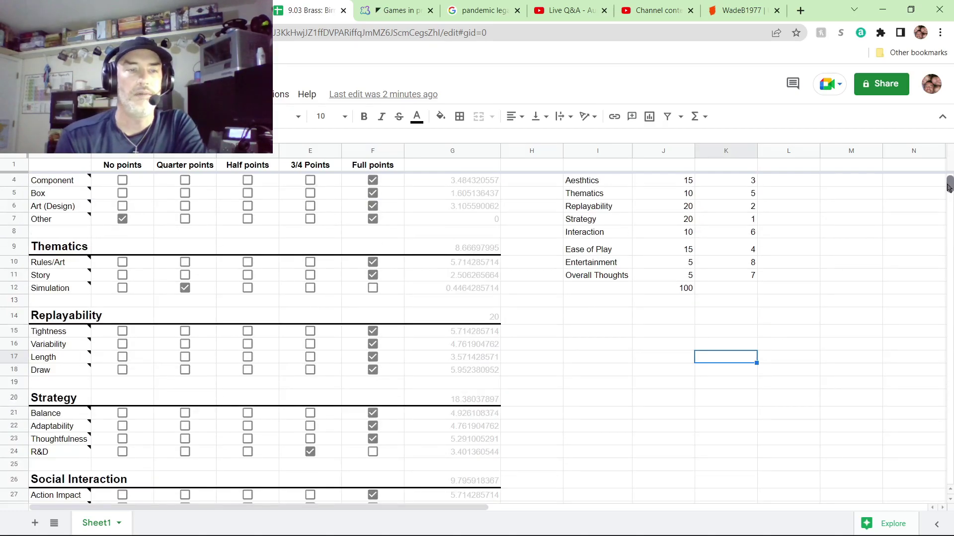
{"action": "scroll", "coordinate": [949, 188], "scroll_direction": "down", "scroll_amount": 5}
{"action": "scroll", "coordinate": [949, 188], "scroll_direction": "up", "scroll_amount": 7}
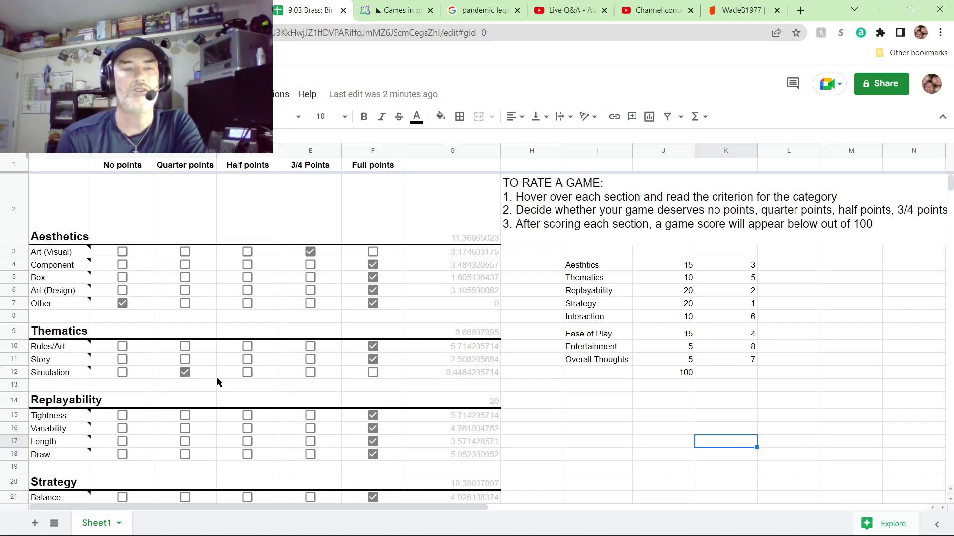
{"action": "left_click", "coordinate": [186, 375]}
{"action": "left_click", "coordinate": [248, 373]}
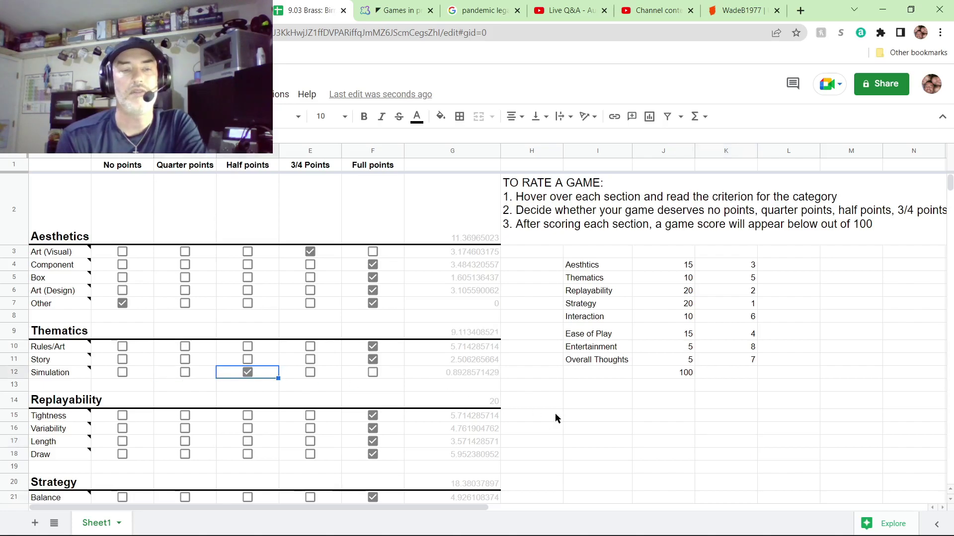
{"action": "scroll", "coordinate": [561, 410], "scroll_direction": "down", "scroll_amount": 3}
{"action": "scroll", "coordinate": [569, 406], "scroll_direction": "down", "scroll_amount": 5}
{"action": "scroll", "coordinate": [569, 405], "scroll_direction": "up", "scroll_amount": 10}
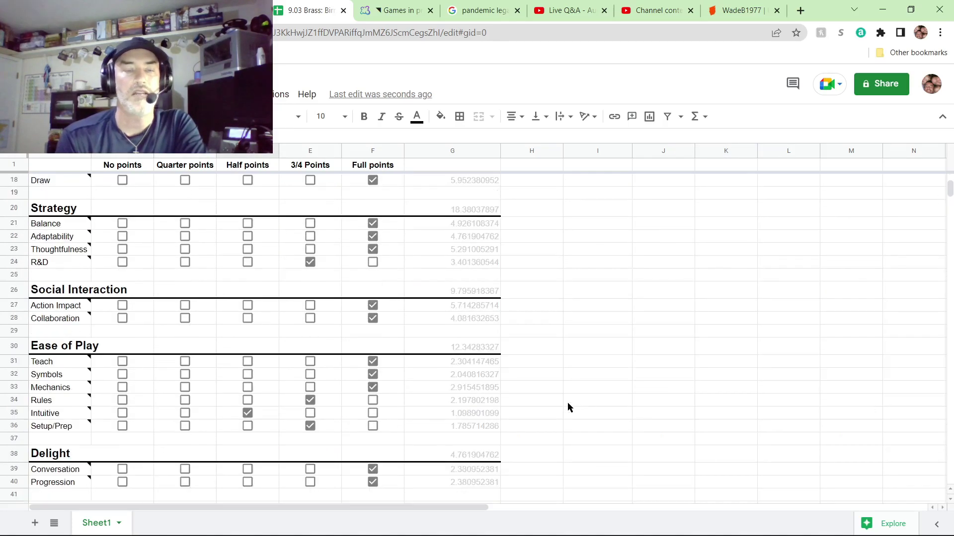
{"action": "left_click", "coordinate": [247, 373]}
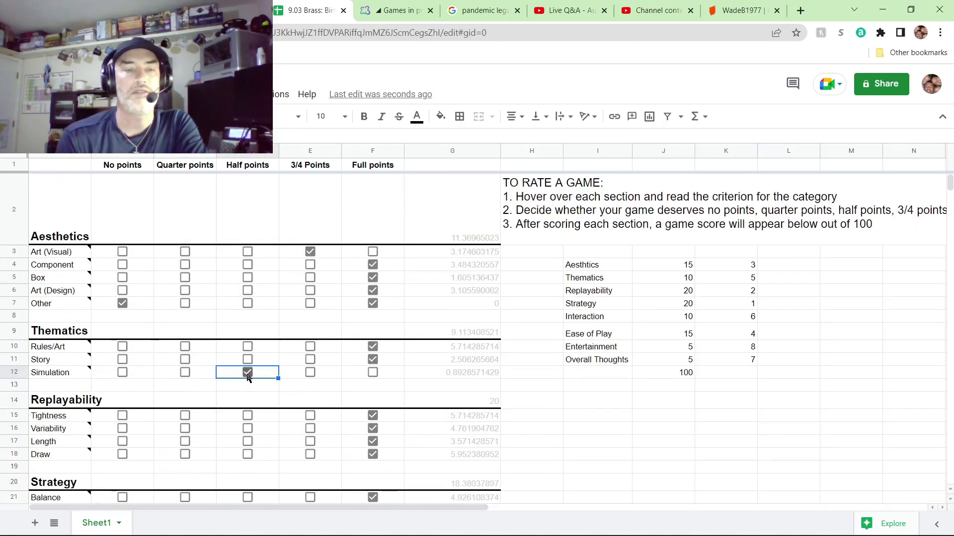
{"action": "left_click", "coordinate": [187, 375]}
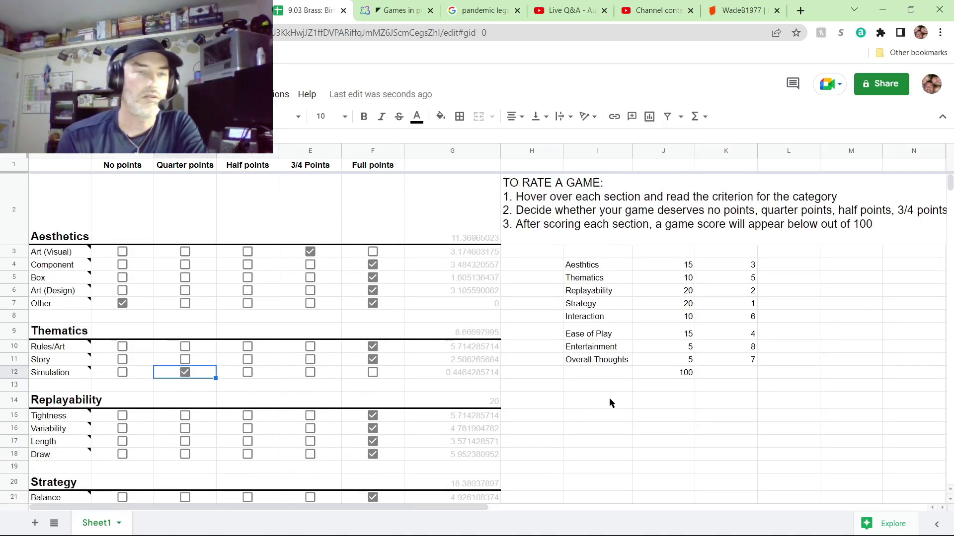
{"action": "scroll", "coordinate": [613, 396], "scroll_direction": "down", "scroll_amount": 3}
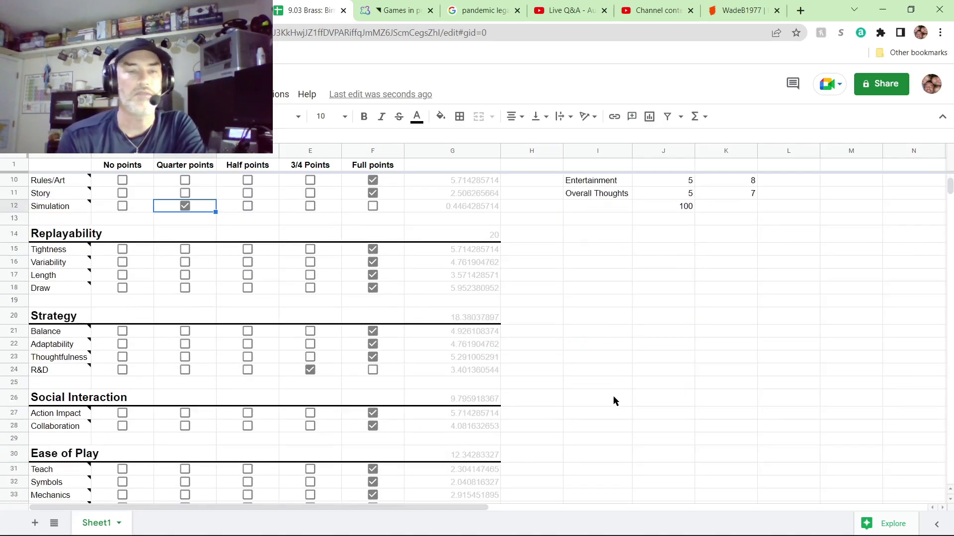
{"action": "scroll", "coordinate": [613, 400], "scroll_direction": "down", "scroll_amount": 2}
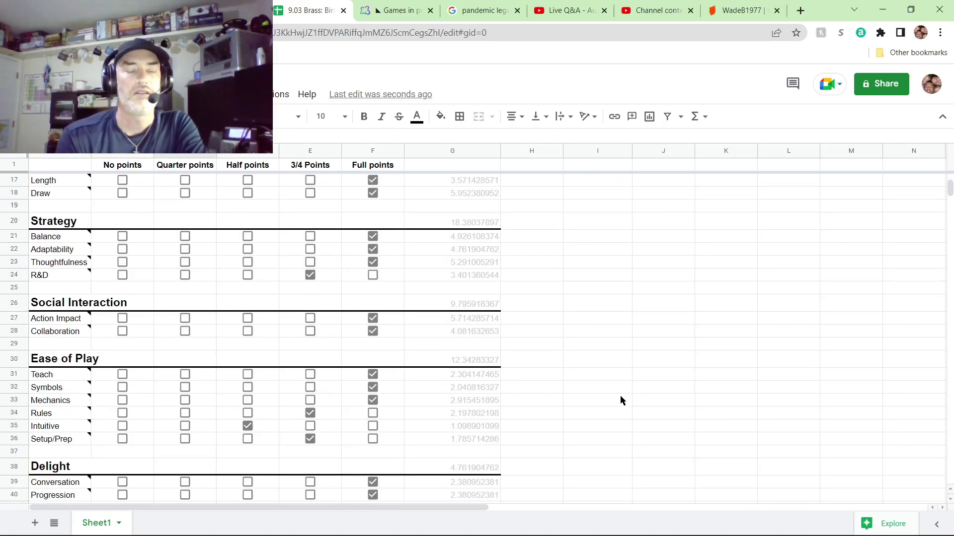
{"action": "scroll", "coordinate": [620, 400], "scroll_direction": "down", "scroll_amount": 3}
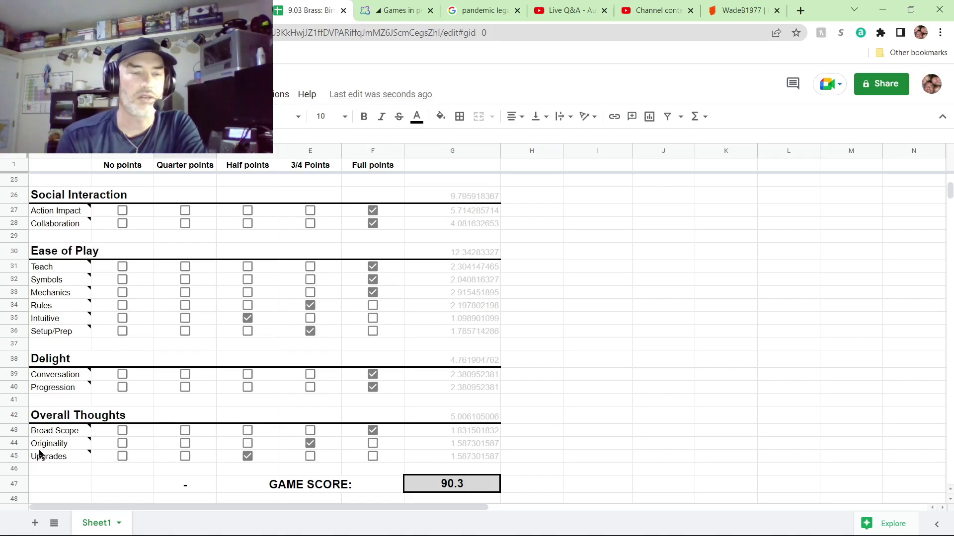
{"action": "mouse_move", "coordinate": [45, 459]}
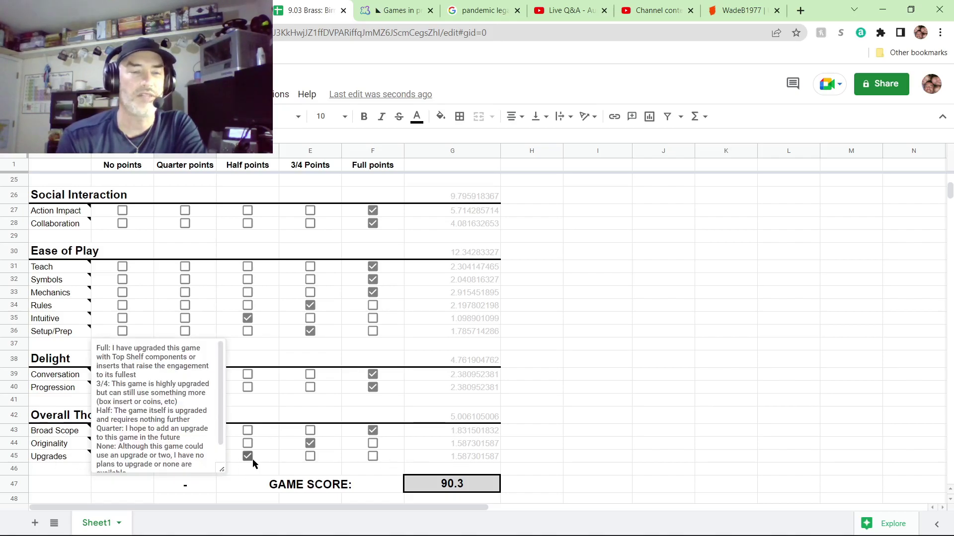
{"action": "left_click", "coordinate": [467, 456]}
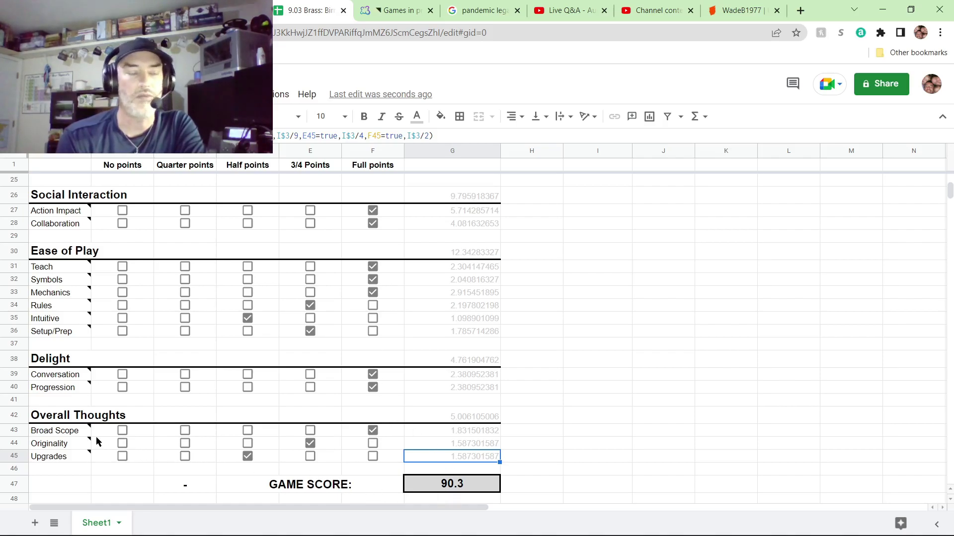
{"action": "left_click", "coordinate": [62, 446]}
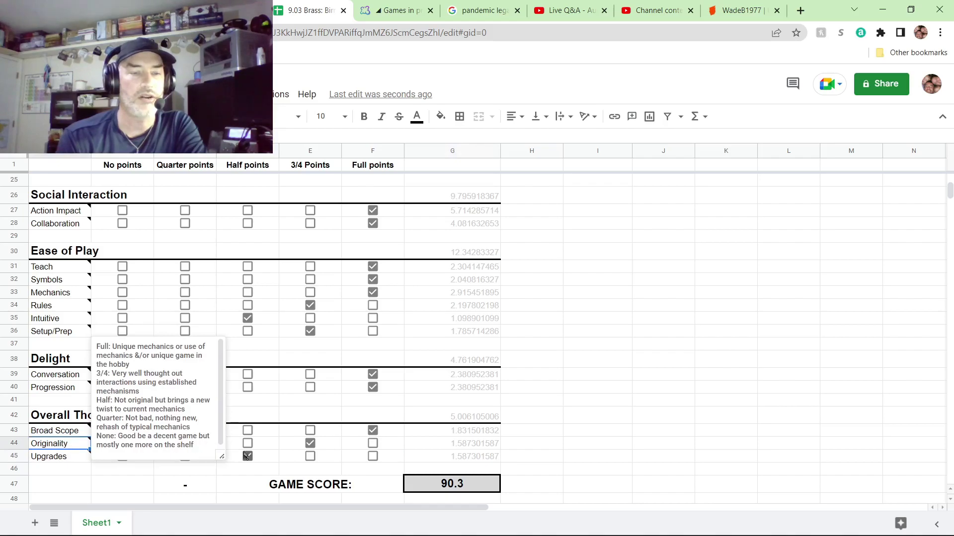
{"action": "left_click", "coordinate": [276, 449]}
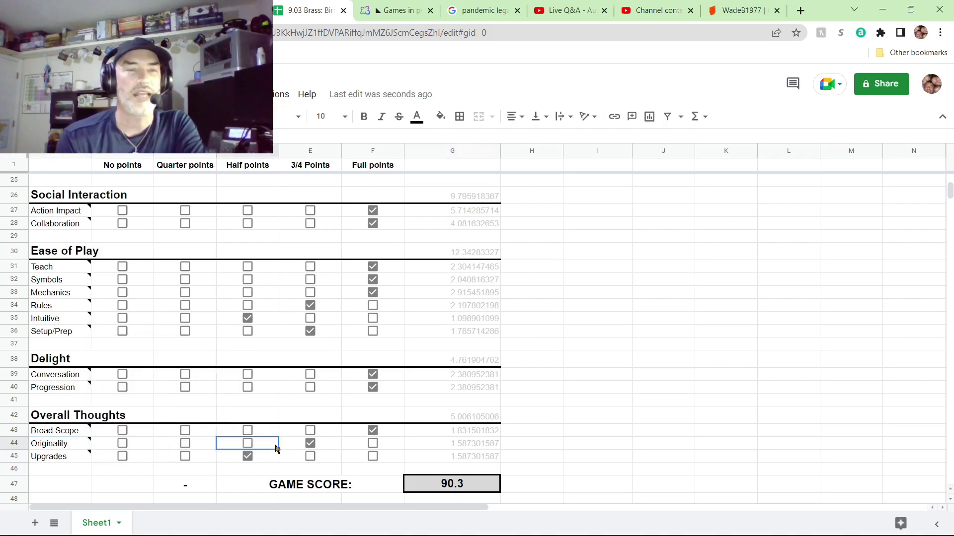
{"action": "left_click", "coordinate": [324, 446]}
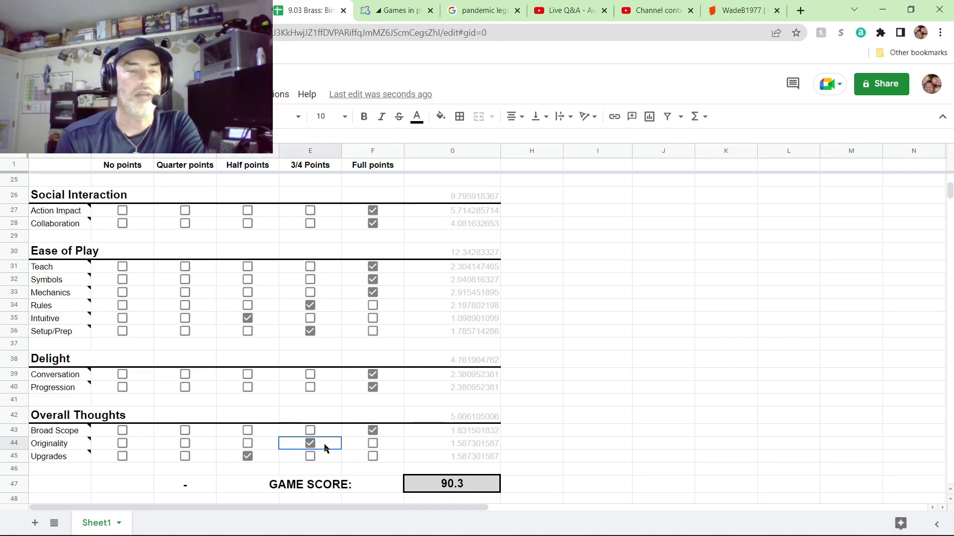
{"action": "left_click", "coordinate": [386, 446]}
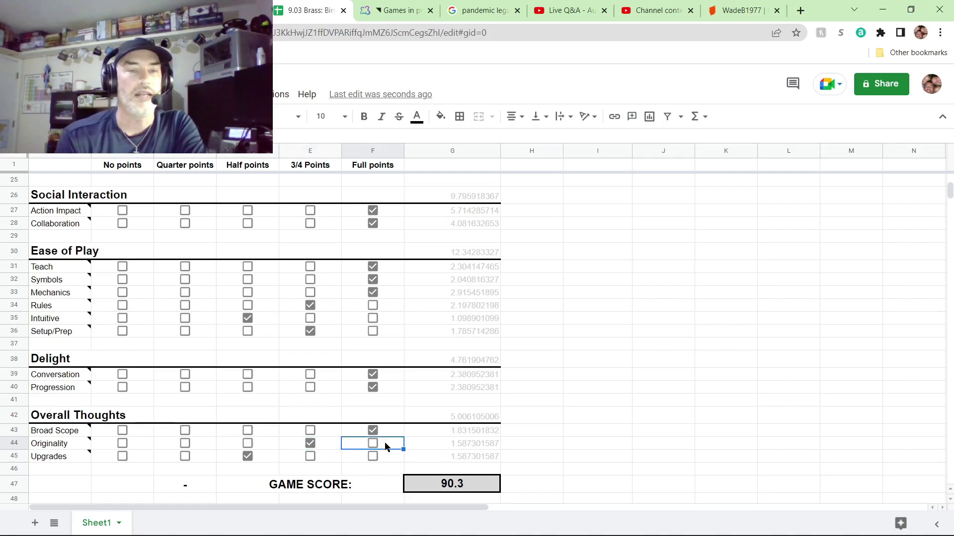
{"action": "left_click", "coordinate": [269, 444]}
{"action": "left_click", "coordinate": [159, 448]}
{"action": "left_click", "coordinate": [145, 447]}
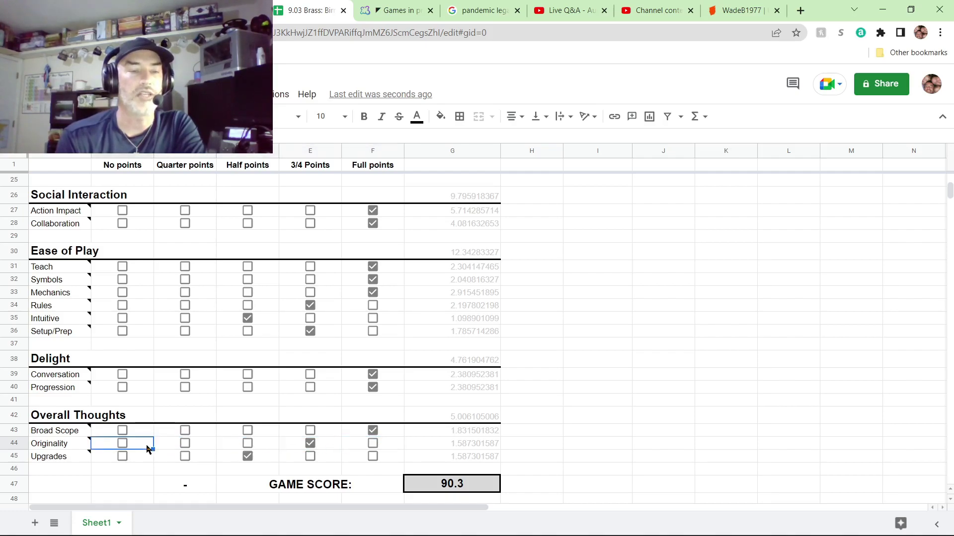